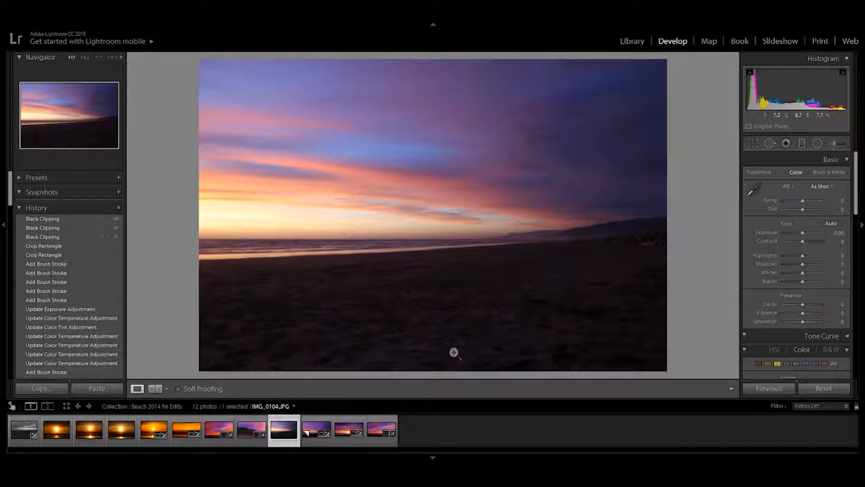
# Step: Remove chromatic aberration and enable lens profile corrections for the beach sunset photo
pyautogui.scroll(-10, 801, 308)
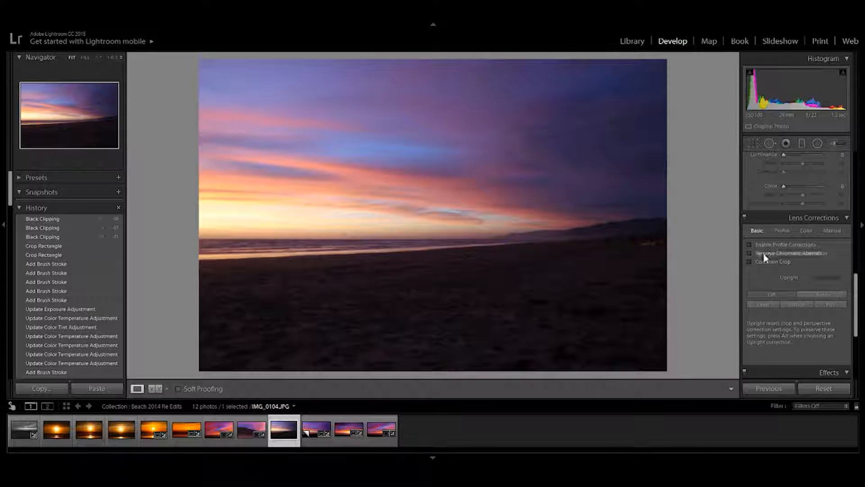
pyautogui.click(752, 253)
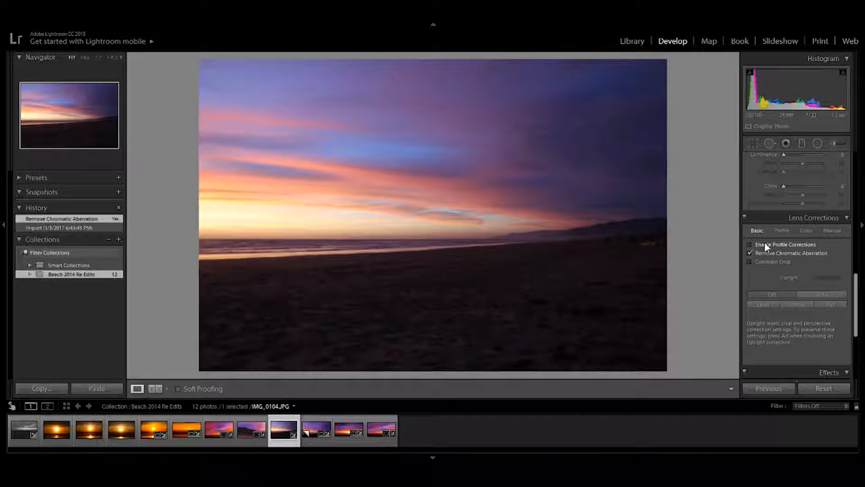
pyautogui.click(754, 242)
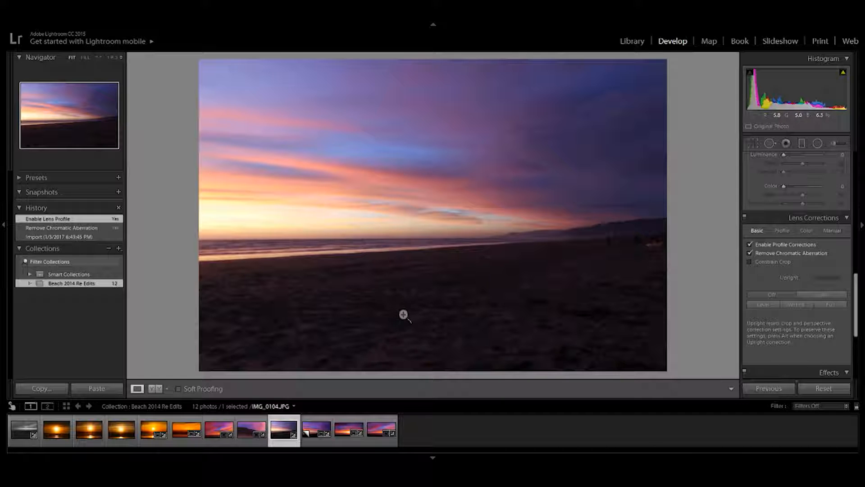
pyautogui.click(749, 244)
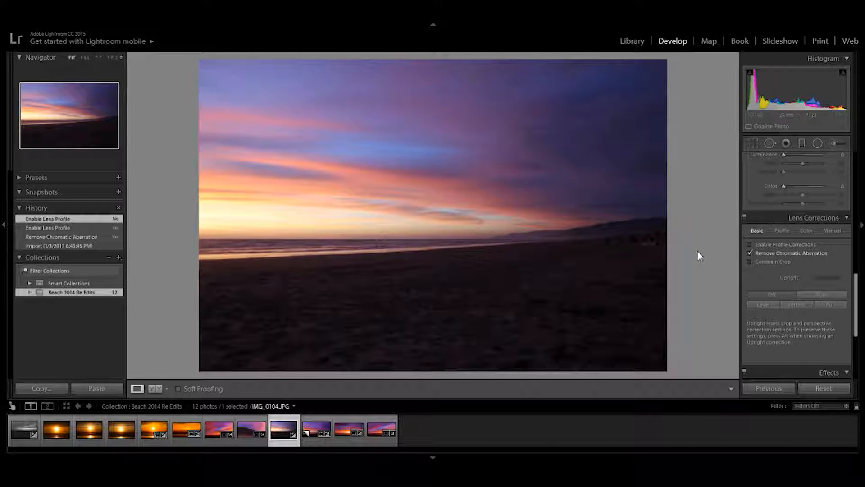
pyautogui.click(749, 244)
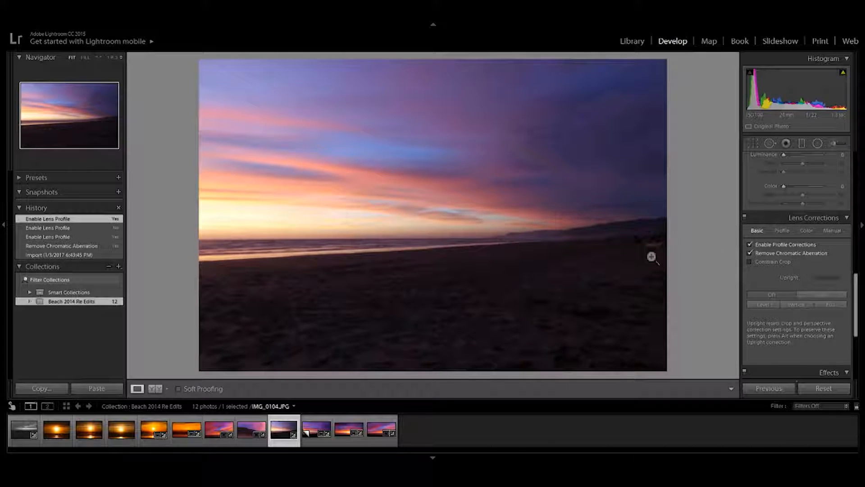
# Step: Try to straighten the photo along the ocean horizon
pyautogui.click(772, 213)
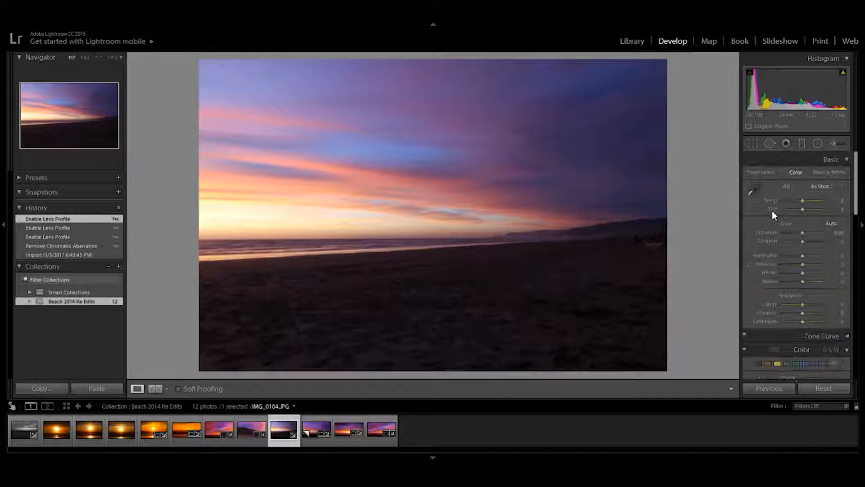
pyautogui.click(752, 143)
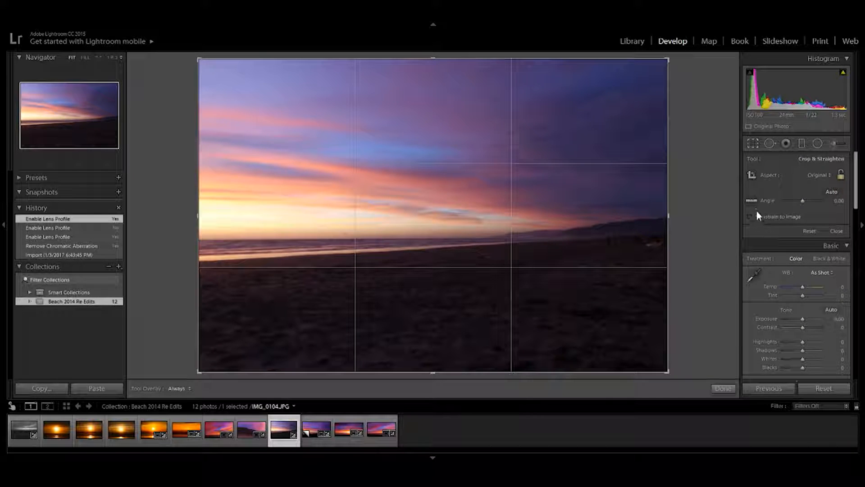
pyautogui.moveTo(210, 239); pyautogui.dragTo(486, 238)
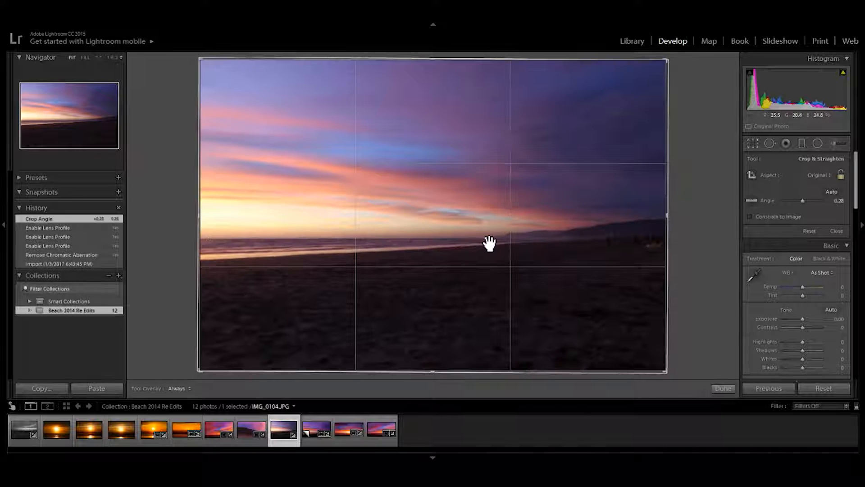
pyautogui.click(723, 388)
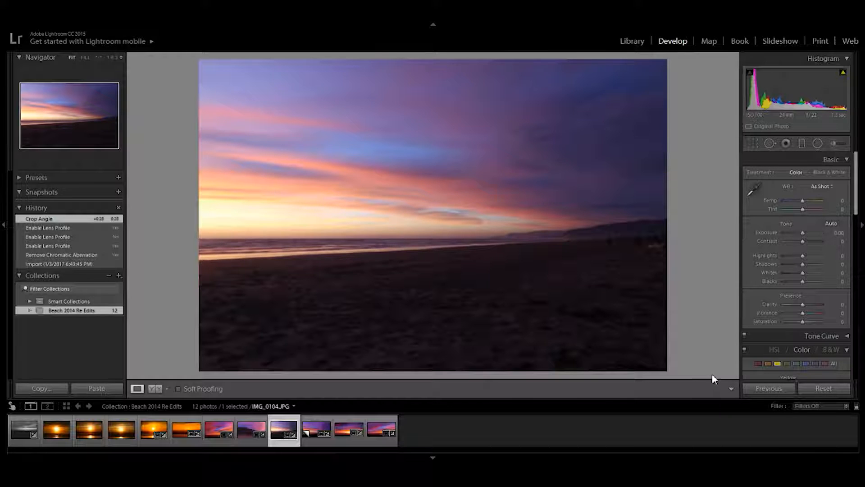
pyautogui.hotkey('ctrl', 'z')
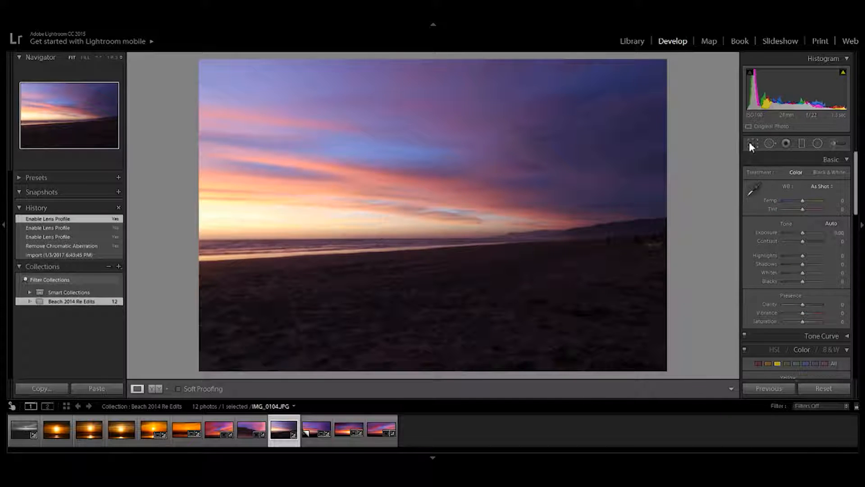
# Step: Crop away part of the dark sand along the bottom edge of the photo
pyautogui.click(751, 142)
pyautogui.moveTo(433, 373); pyautogui.dragTo(434, 332)
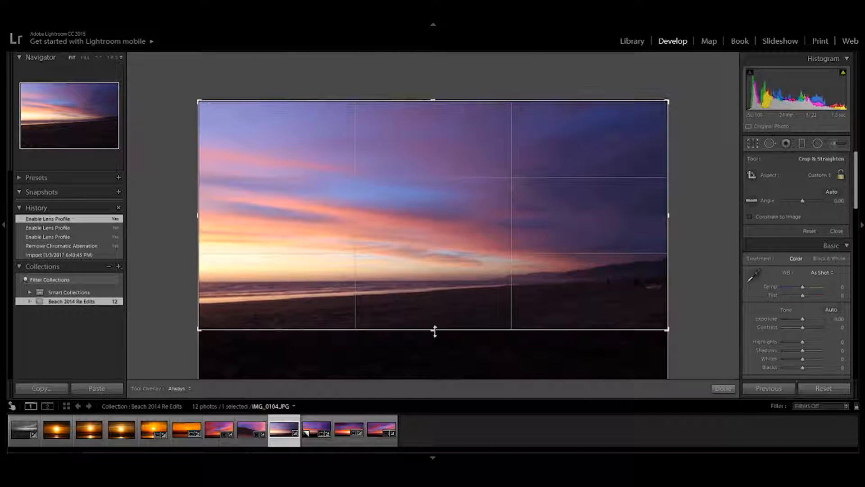
pyautogui.click(726, 386)
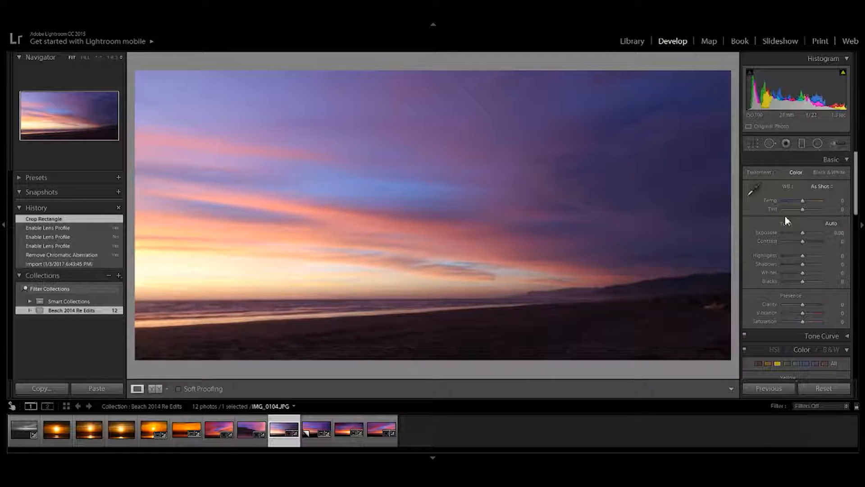
pyautogui.click(753, 143)
pyautogui.moveTo(437, 330); pyautogui.dragTo(435, 334)
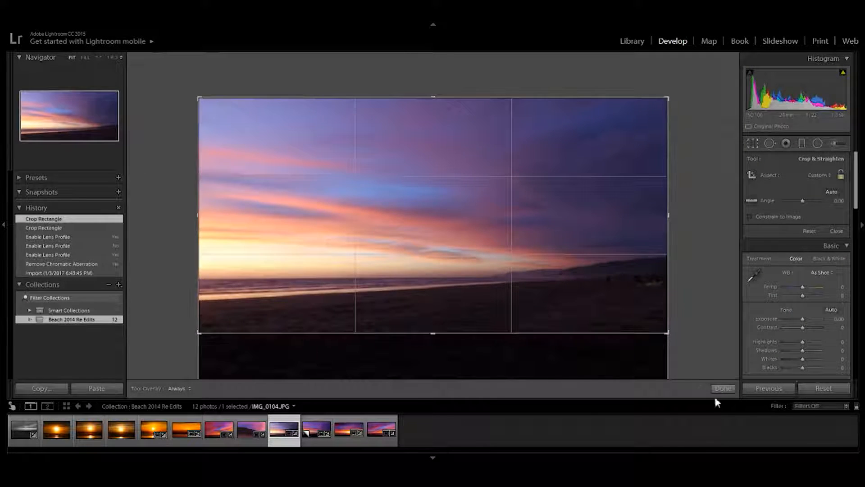
pyautogui.click(726, 390)
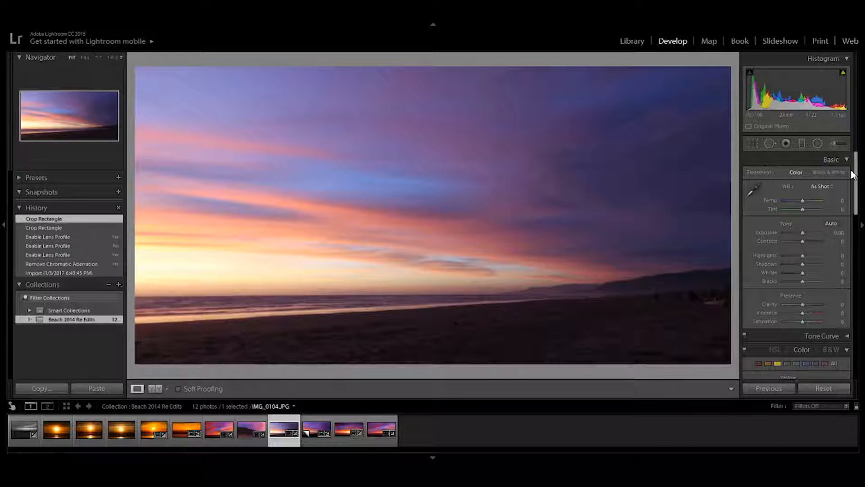
# Step: Crop a strip of dark sky and hillside off the right edge of the photo
pyautogui.click(752, 143)
pyautogui.moveTo(671, 218); pyautogui.dragTo(637, 218)
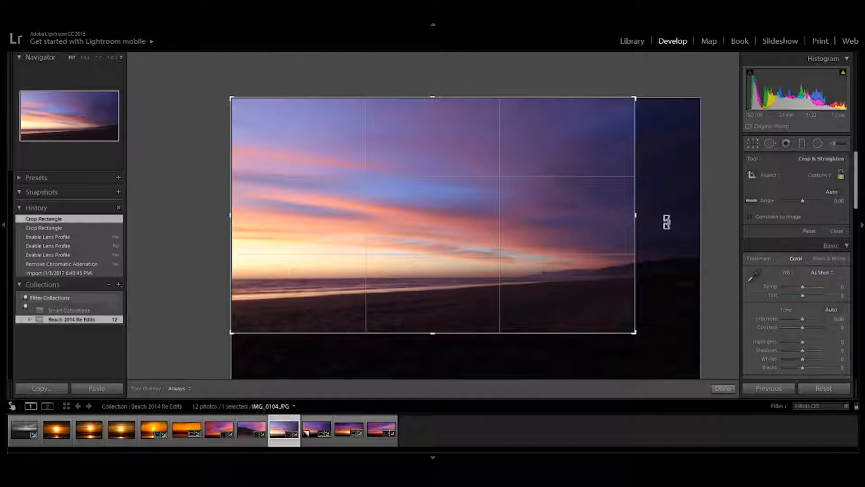
pyautogui.click(723, 388)
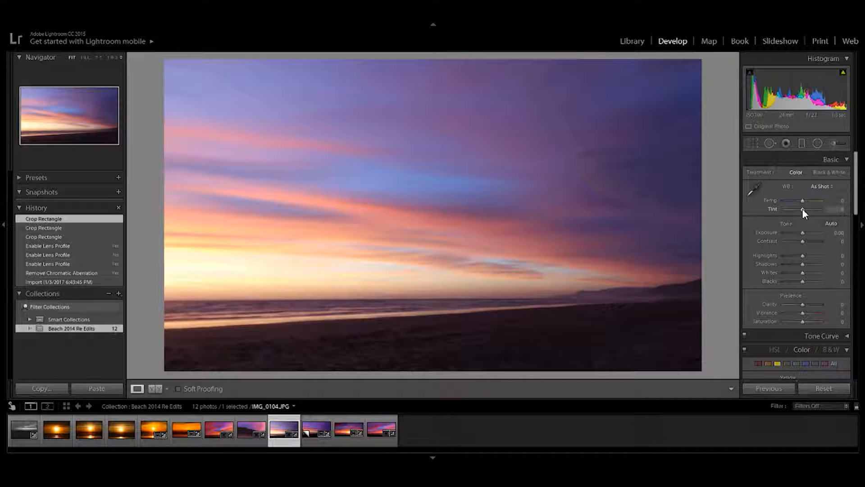
# Step: Set the white balance to Temp +5 and Tint +21, and the tone to Highlights -36, Shadows -100, Whites -100 and Blacks +100
pyautogui.moveTo(802, 210)
pyautogui.mouseDown()
pyautogui.moveTo(811, 209)
pyautogui.moveTo(802, 201)
pyautogui.mouseUp()
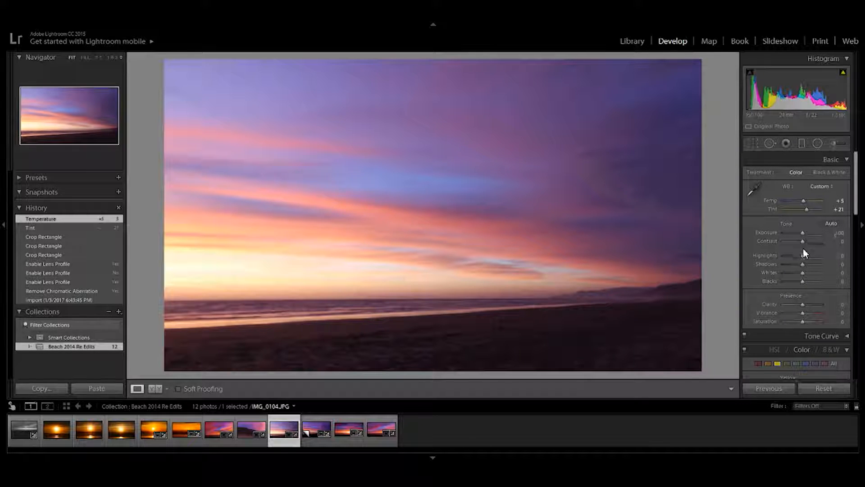
pyautogui.moveTo(802, 256); pyautogui.dragTo(800, 256)
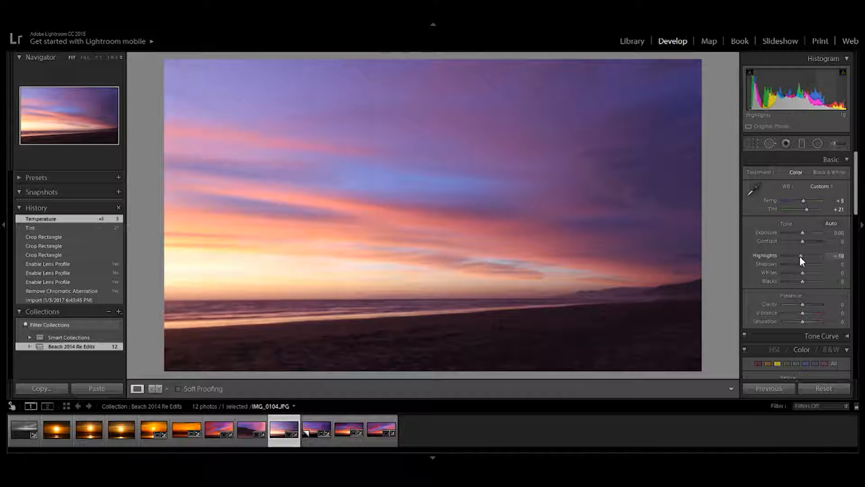
pyautogui.moveTo(800, 255); pyautogui.dragTo(782, 264)
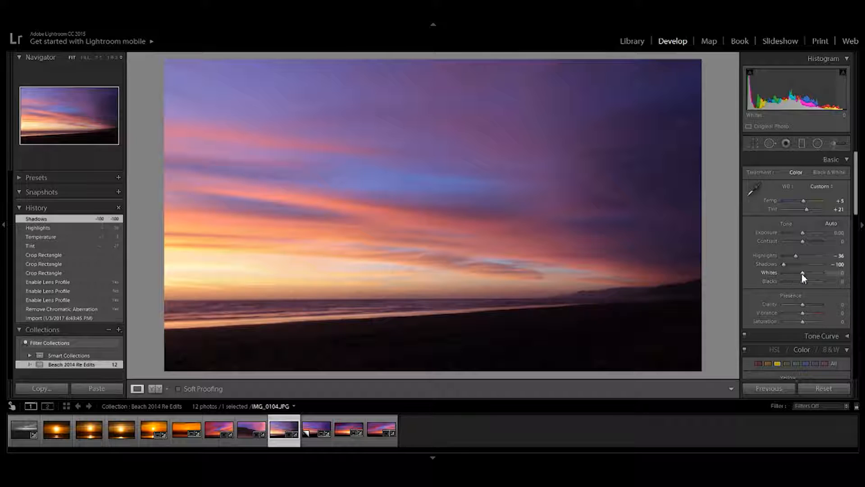
pyautogui.moveTo(801, 274); pyautogui.dragTo(765, 272)
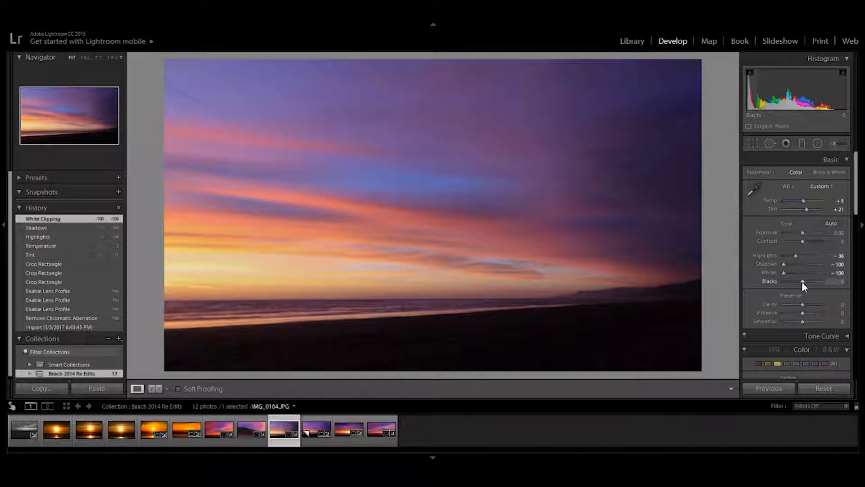
pyautogui.moveTo(801, 281); pyautogui.dragTo(823, 284)
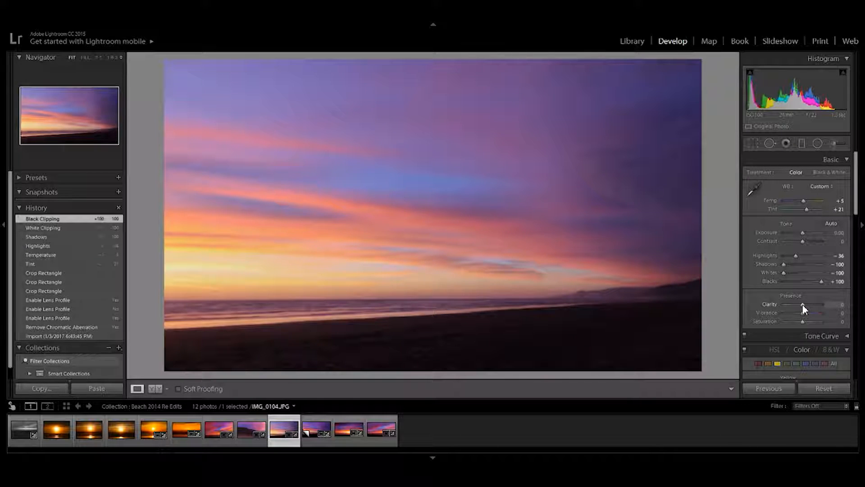
# Step: Set the photo's Clarity to -19, Vibrance to +29 and Saturation to +12
pyautogui.moveTo(803, 304); pyautogui.dragTo(800, 309)
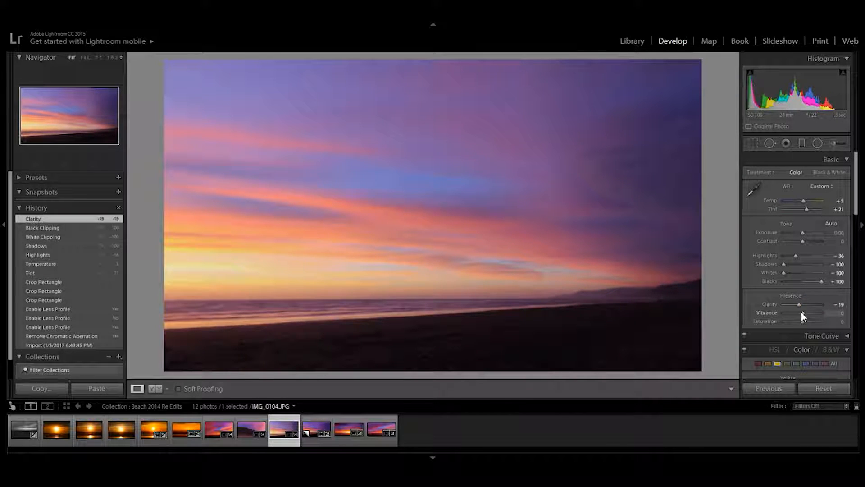
pyautogui.moveTo(803, 313); pyautogui.dragTo(809, 315)
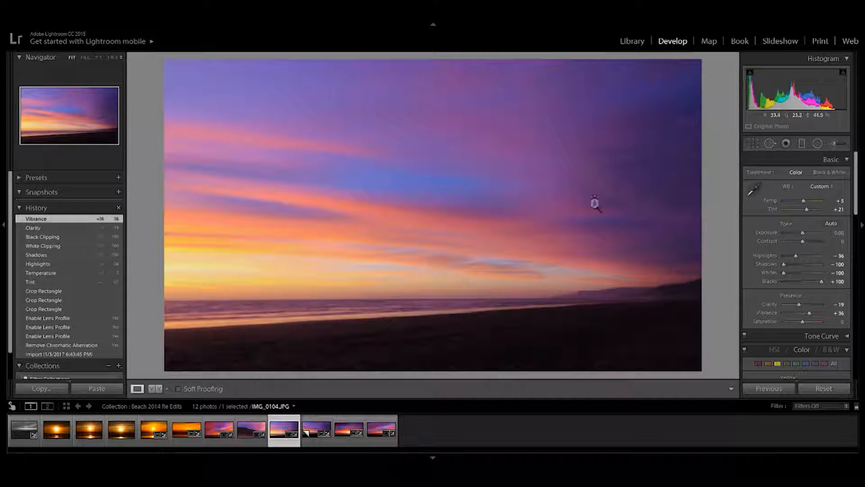
pyautogui.moveTo(802, 321); pyautogui.dragTo(803, 321)
pyautogui.moveTo(802, 323); pyautogui.dragTo(807, 314)
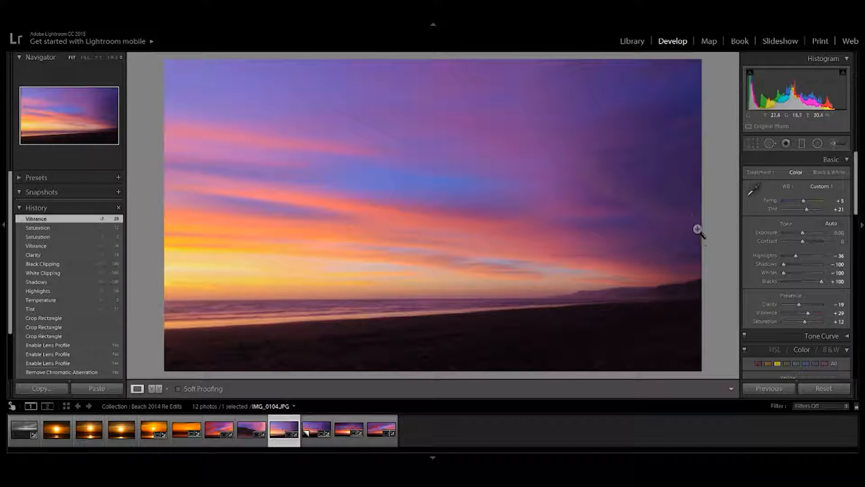
# Step: Add a wide radial filter over the bright sky at the photo's left edge, invert its mask and set its feather to 100
pyautogui.moveTo(854, 195); pyautogui.dragTo(832, 143)
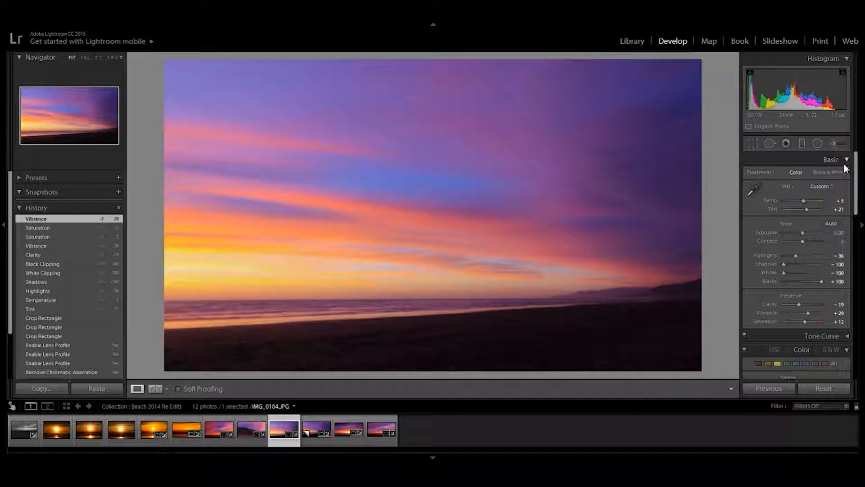
pyautogui.click(818, 143)
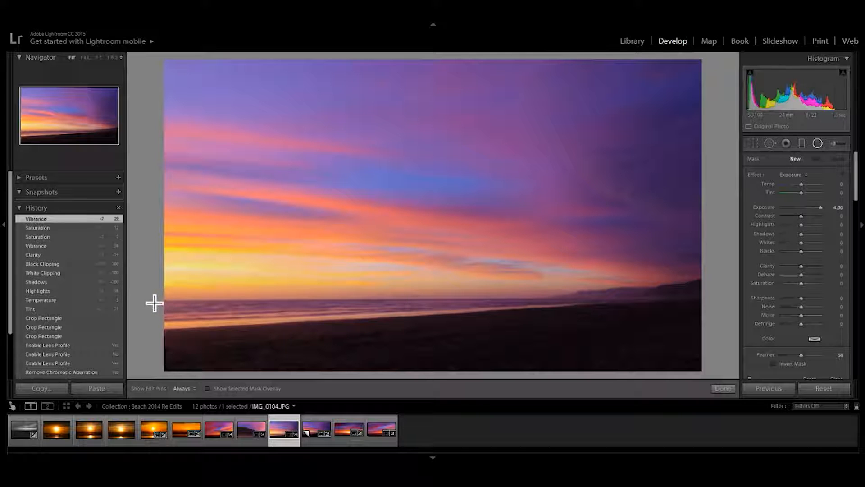
pyautogui.moveTo(146, 305); pyautogui.dragTo(269, 274)
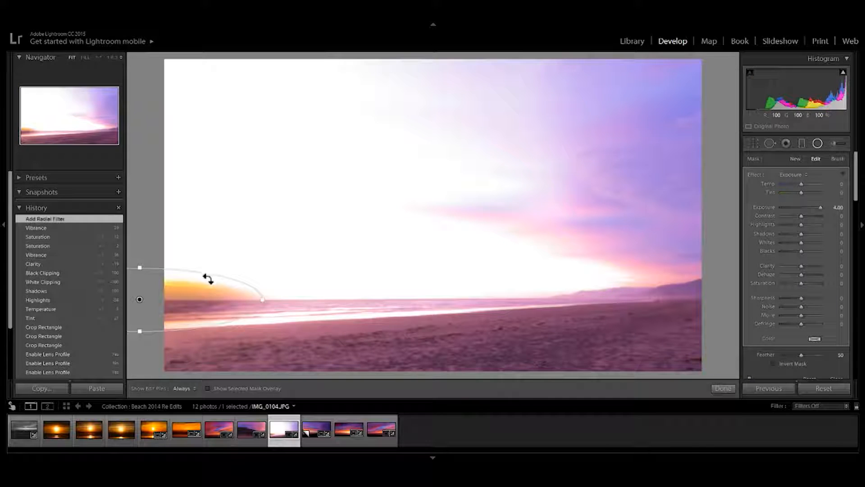
pyautogui.moveTo(142, 303); pyautogui.dragTo(166, 264)
pyautogui.click(774, 363)
pyautogui.moveTo(801, 354); pyautogui.dragTo(821, 355)
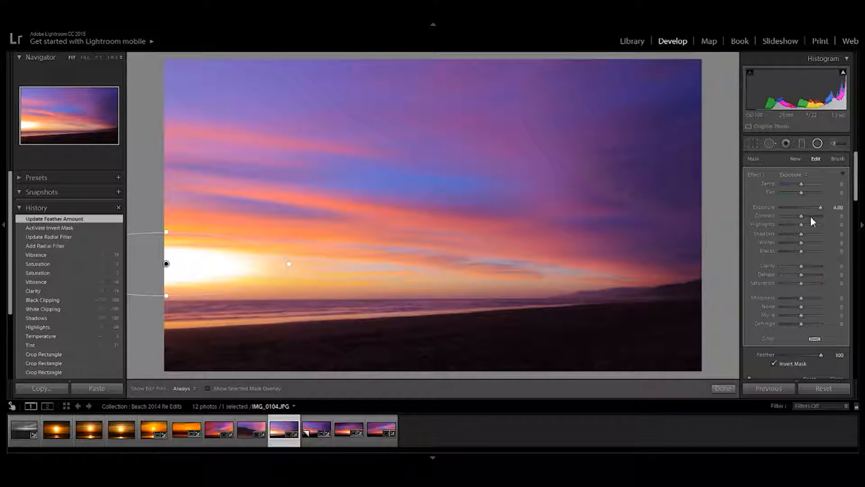
# Step: Set the radial filter's exposure to 2.07 and position the glow just above the horizon at the photo's left edge
pyautogui.moveTo(819, 207); pyautogui.dragTo(805, 207)
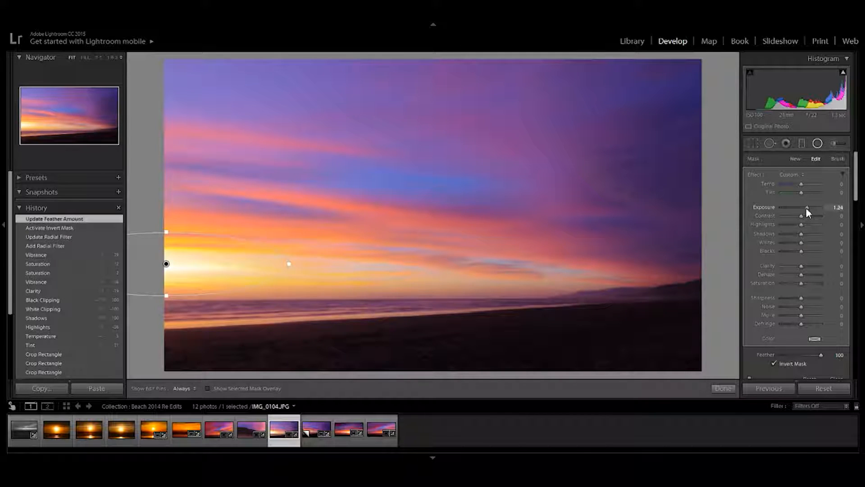
pyautogui.moveTo(170, 269)
pyautogui.mouseDown()
pyautogui.moveTo(179, 291)
pyautogui.moveTo(168, 274)
pyautogui.mouseUp()
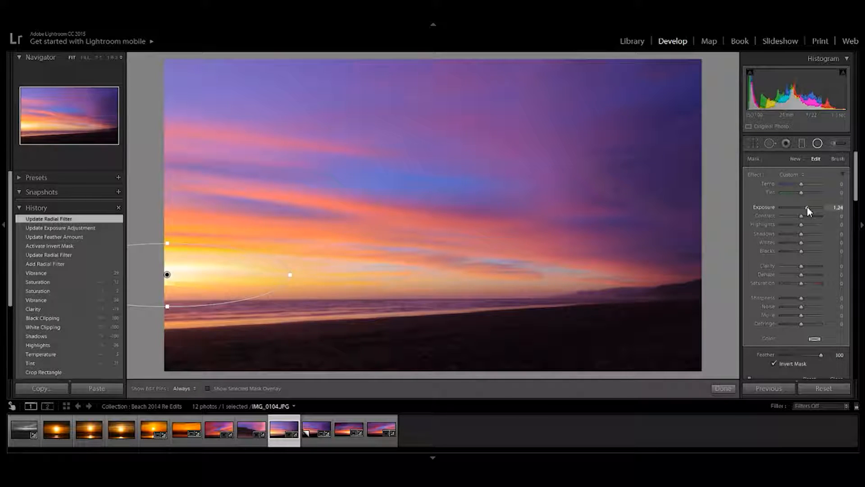
pyautogui.moveTo(807, 206); pyautogui.dragTo(813, 207)
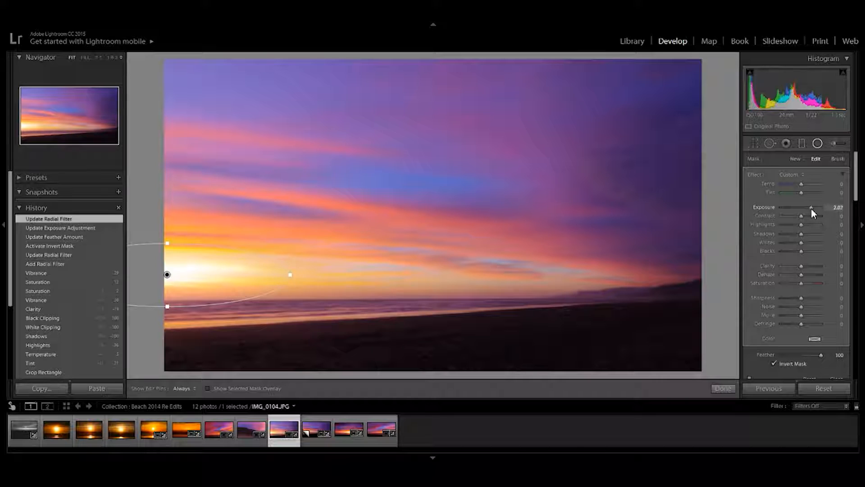
pyautogui.moveTo(170, 282)
pyautogui.mouseDown()
pyautogui.moveTo(191, 285)
pyautogui.moveTo(170, 287)
pyautogui.mouseUp()
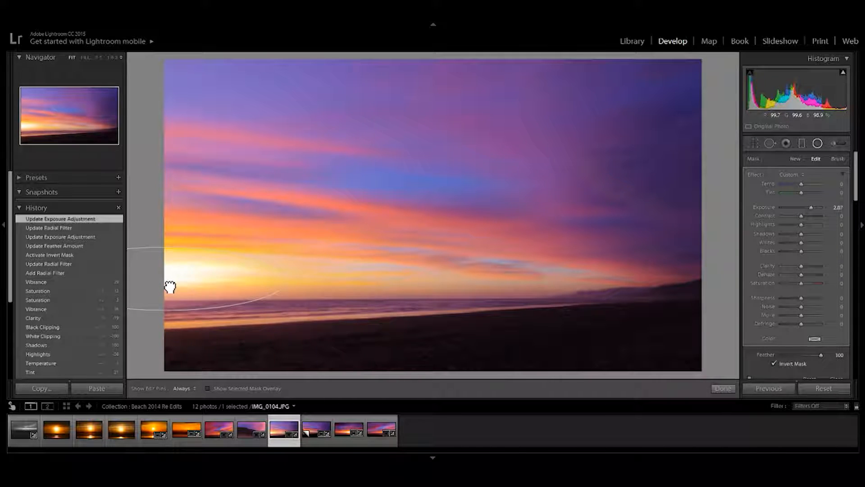
pyautogui.moveTo(170, 286); pyautogui.dragTo(170, 286)
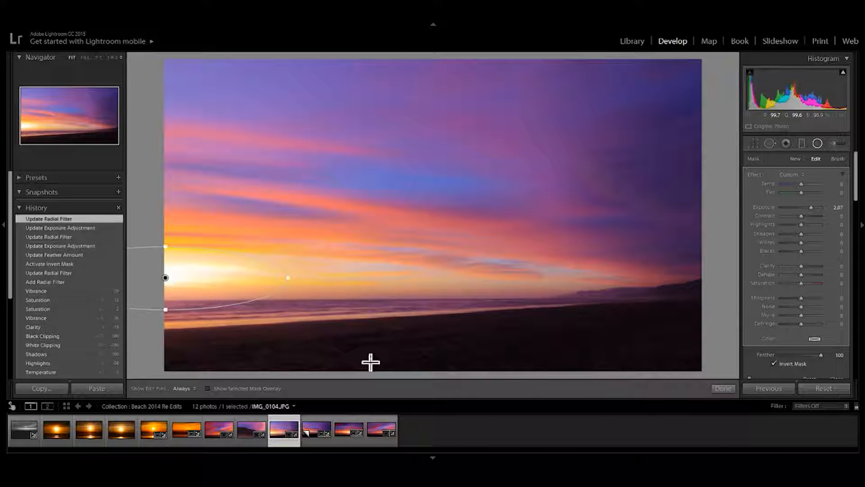
pyautogui.click(723, 390)
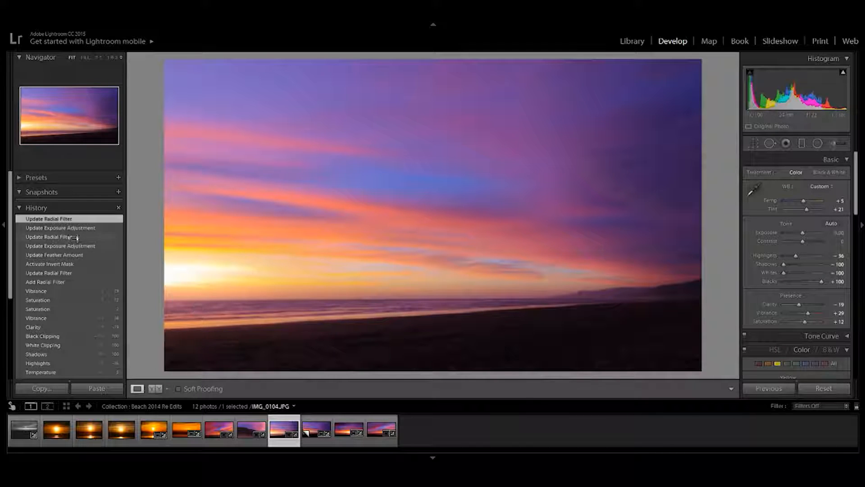
# Step: Compare the photo before and after the radial filter using its edit history, ending on the latest state
pyautogui.click(36, 291)
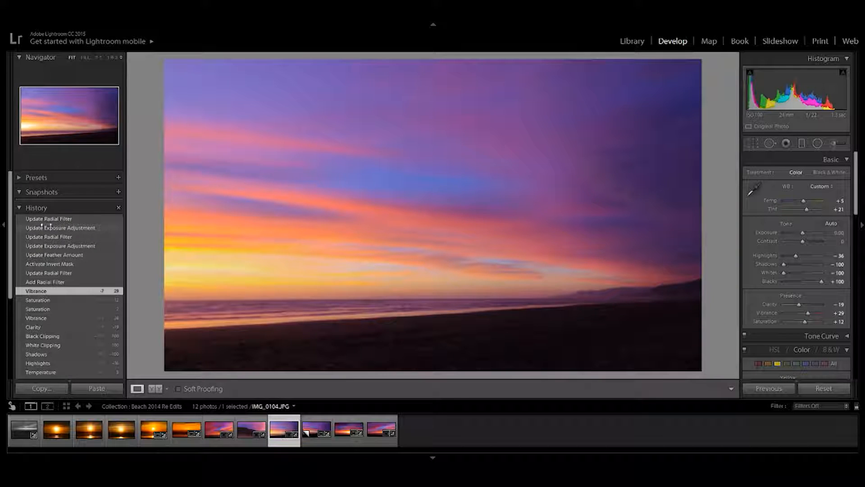
pyautogui.click(63, 219)
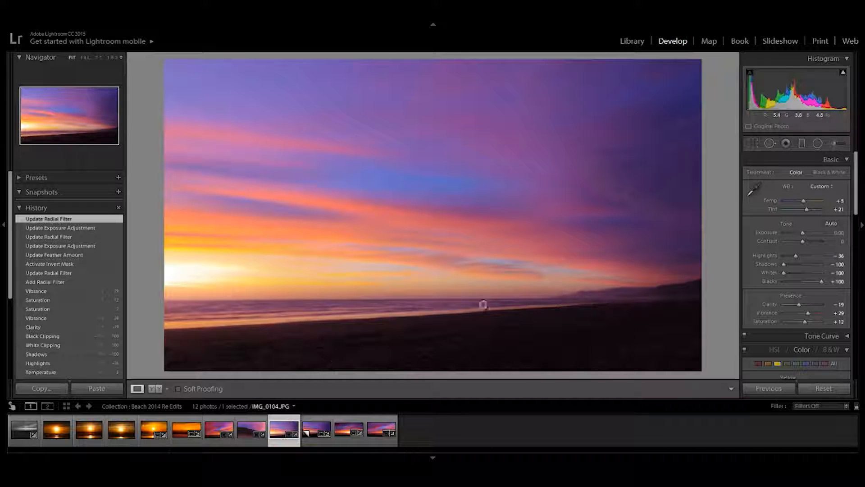
# Step: Add a graduated filter over the dark beach, angled along the shoreline, and set its exposure to -2.25
pyautogui.click(751, 143)
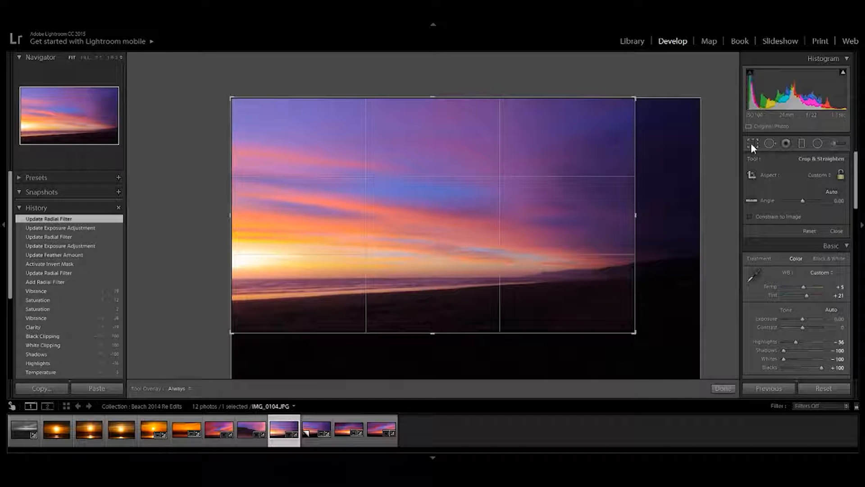
pyautogui.click(753, 142)
pyautogui.click(801, 143)
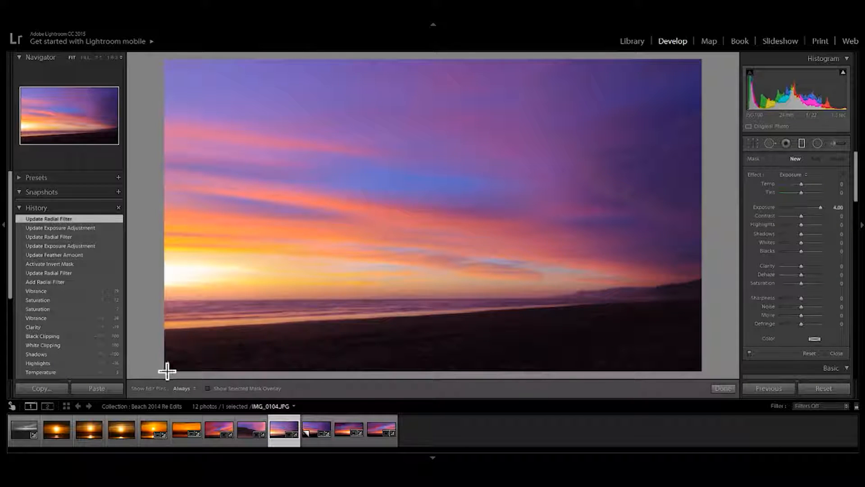
pyautogui.moveTo(448, 380); pyautogui.dragTo(440, 302)
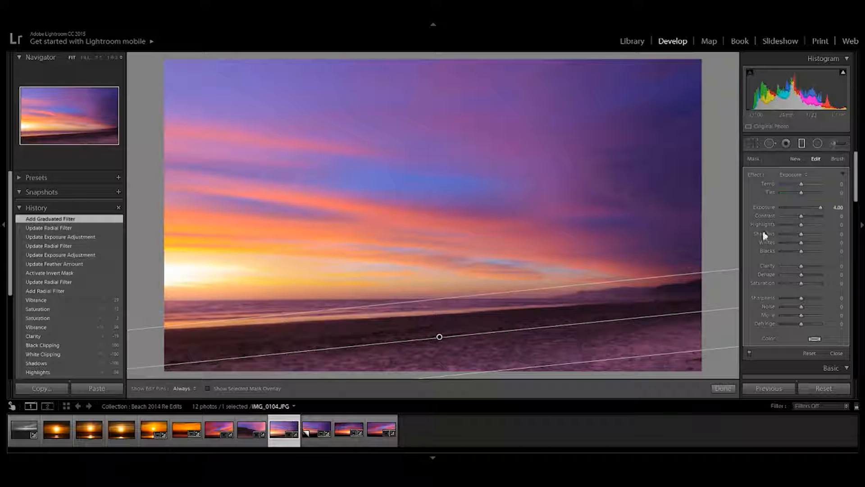
pyautogui.moveTo(785, 207)
pyautogui.mouseDown()
pyautogui.moveTo(799, 208)
pyautogui.moveTo(790, 209)
pyautogui.mouseUp()
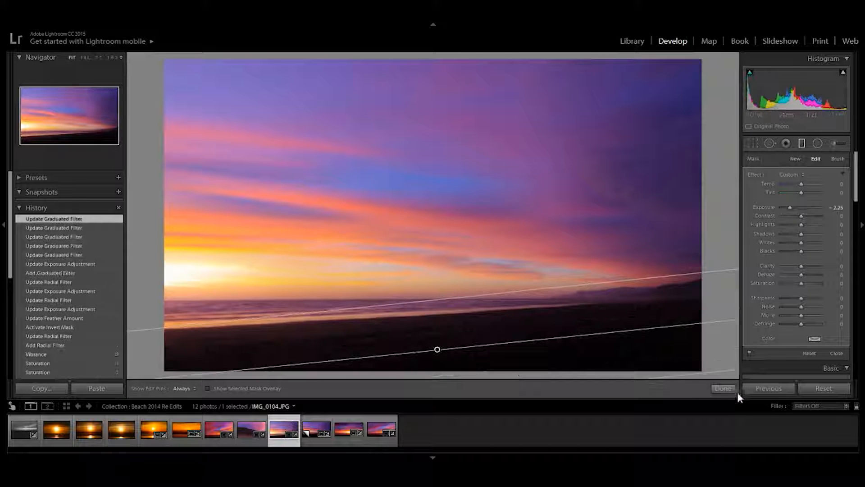
pyautogui.click(734, 391)
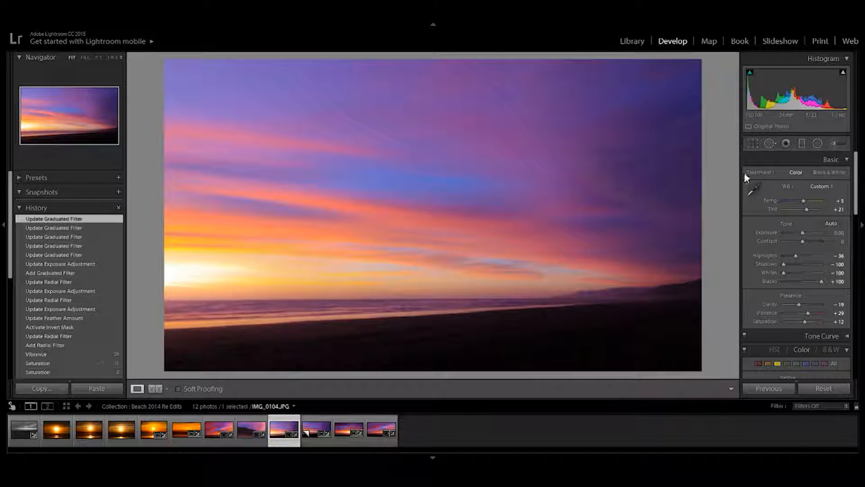
# Step: Add a second graduated filter running diagonally across the photo's upper-right sky, with Temp -47 and Tint 25
pyautogui.click(802, 141)
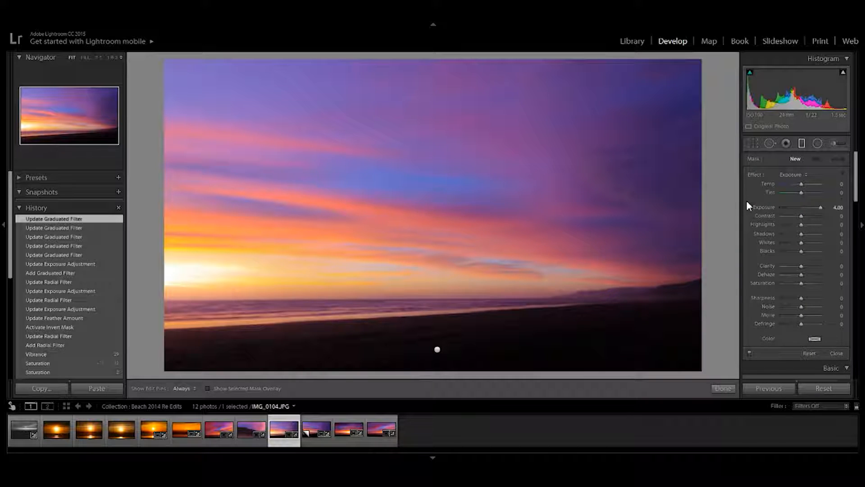
pyautogui.moveTo(427, 201); pyautogui.dragTo(608, 96)
pyautogui.moveTo(566, 72); pyautogui.dragTo(643, 94)
pyautogui.moveTo(801, 184); pyautogui.dragTo(788, 185)
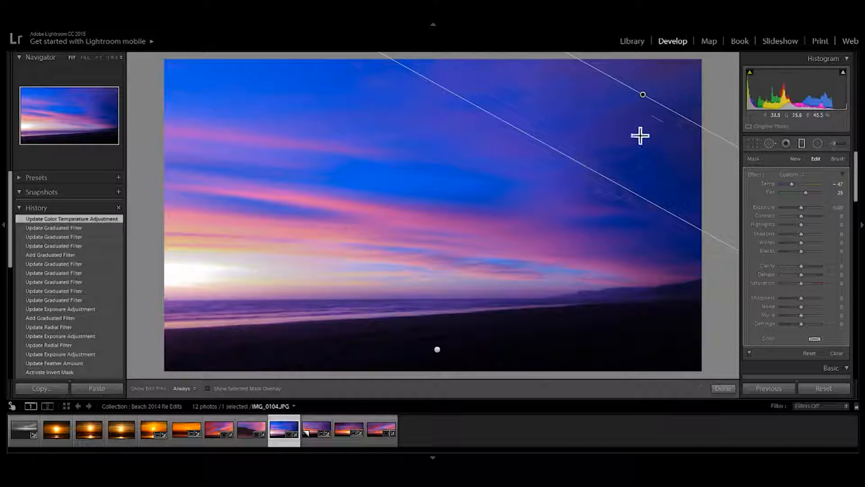
pyautogui.moveTo(640, 96)
pyautogui.mouseDown()
pyautogui.moveTo(637, 106)
pyautogui.moveTo(658, 108)
pyautogui.moveTo(610, 120)
pyautogui.moveTo(631, 101)
pyautogui.moveTo(647, 101)
pyautogui.moveTo(632, 100)
pyautogui.mouseUp()
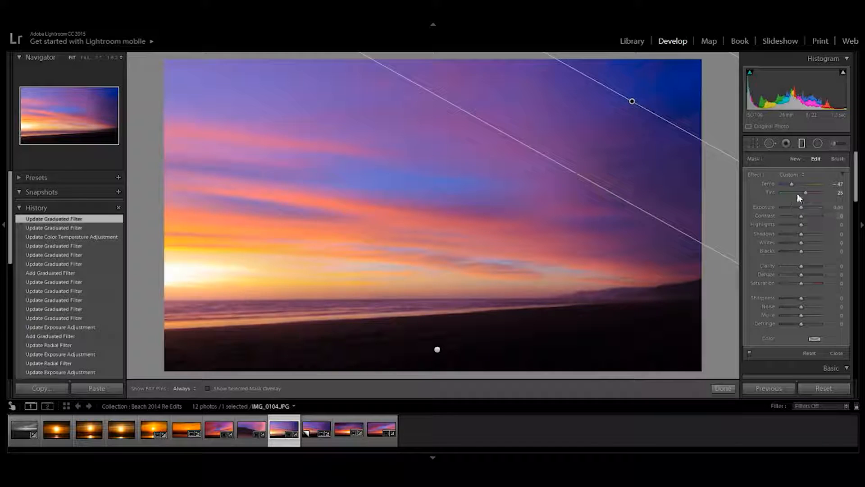
# Step: Set the sky graduated filter's Temp to -17, then rotate it to a shallower angle and reposition it over the upper-right corner
pyautogui.moveTo(792, 184); pyautogui.dragTo(796, 185)
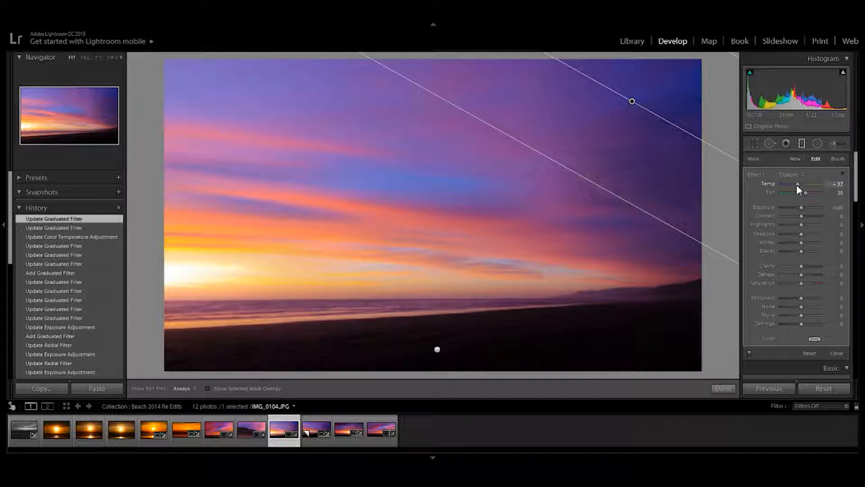
pyautogui.moveTo(629, 108); pyautogui.dragTo(609, 118)
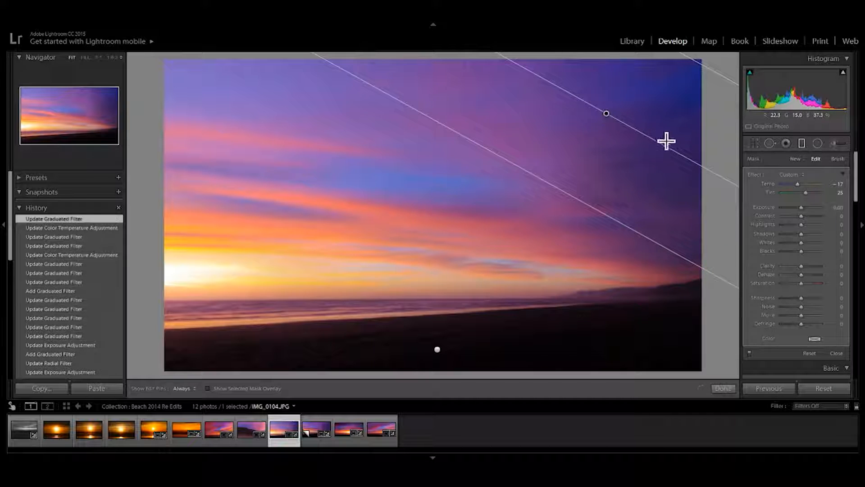
pyautogui.moveTo(659, 143); pyautogui.dragTo(663, 132)
pyautogui.moveTo(608, 117); pyautogui.dragTo(620, 102)
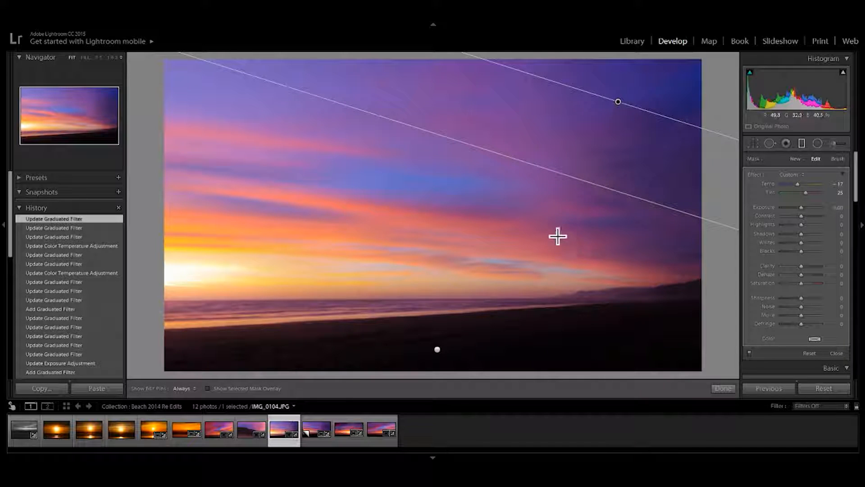
pyautogui.click(715, 388)
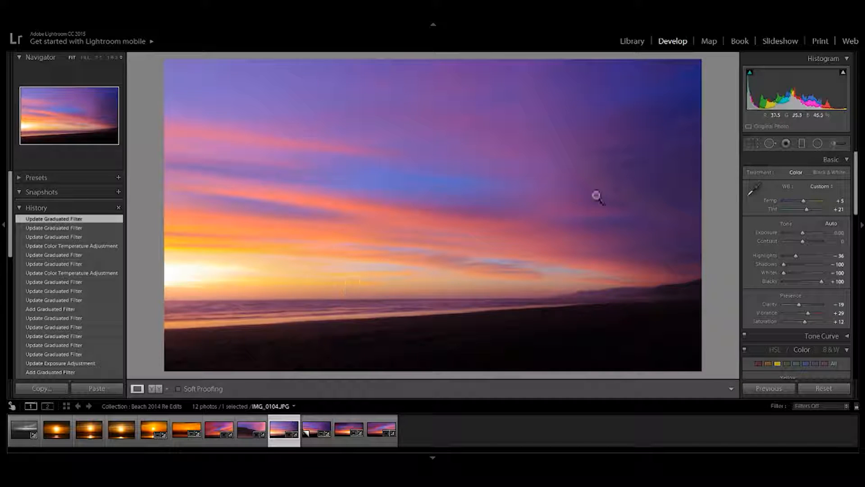
# Step: Paint the water along the shoreline with an adjustment brush at Exposure 4.00, size 3.0, feather 100 and flow 67
pyautogui.click(836, 144)
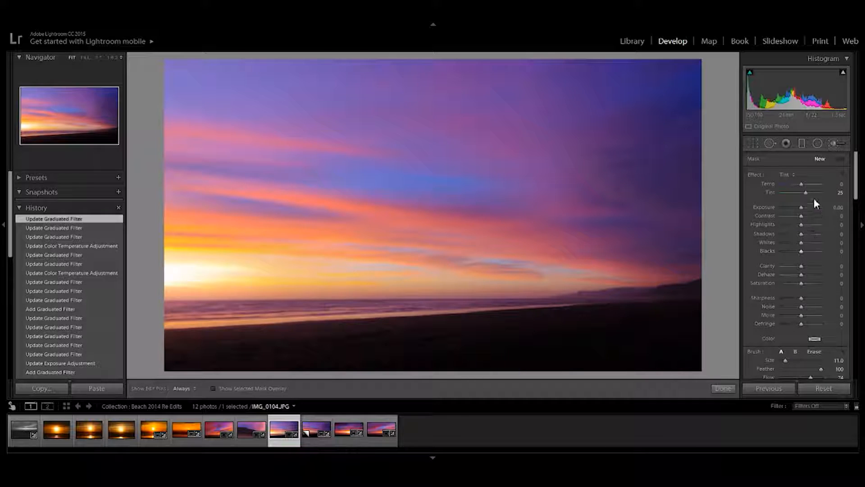
pyautogui.click(757, 209)
pyautogui.moveTo(806, 212); pyautogui.dragTo(819, 207)
pyautogui.moveTo(858, 188); pyautogui.dragTo(859, 205)
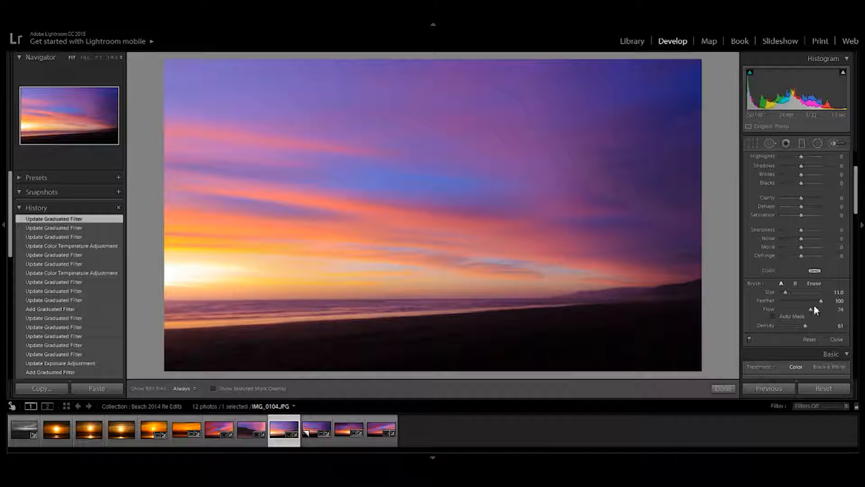
pyautogui.moveTo(810, 309); pyautogui.dragTo(807, 310)
pyautogui.moveTo(197, 305)
pyautogui.mouseDown()
pyautogui.moveTo(232, 310)
pyautogui.moveTo(173, 312)
pyautogui.moveTo(308, 310)
pyautogui.mouseUp()
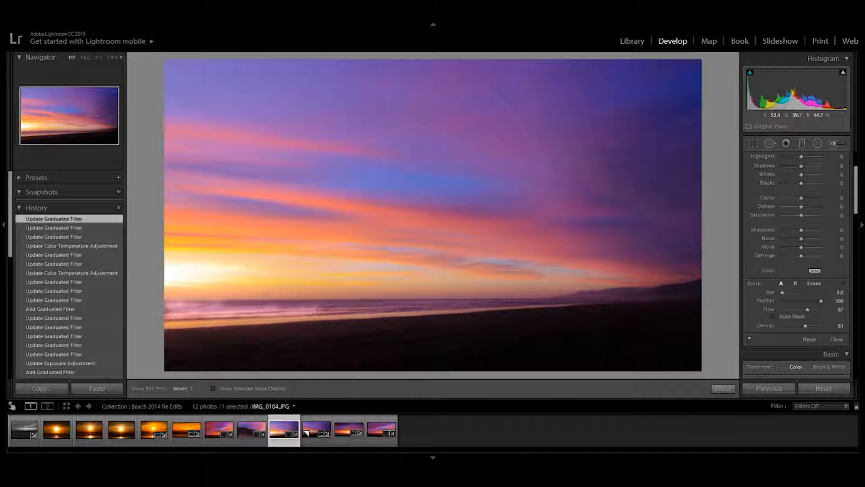
pyautogui.moveTo(372, 310); pyautogui.dragTo(289, 311)
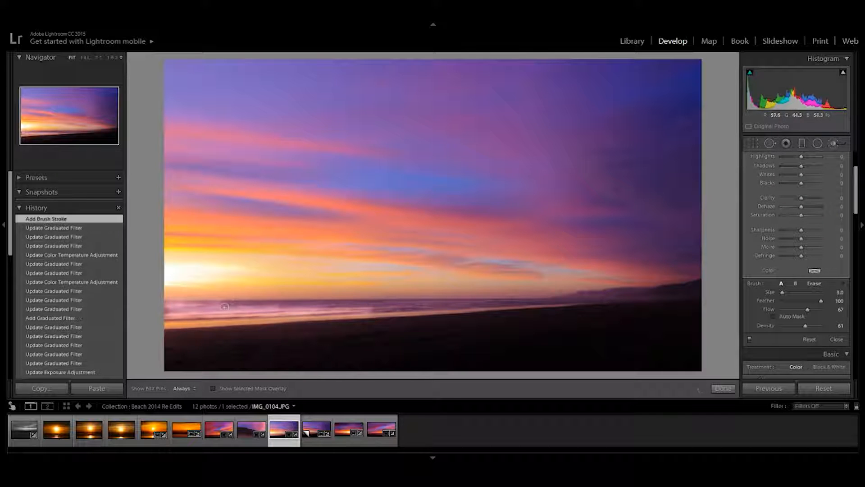
pyautogui.press('h')
pyautogui.click(299, 310)
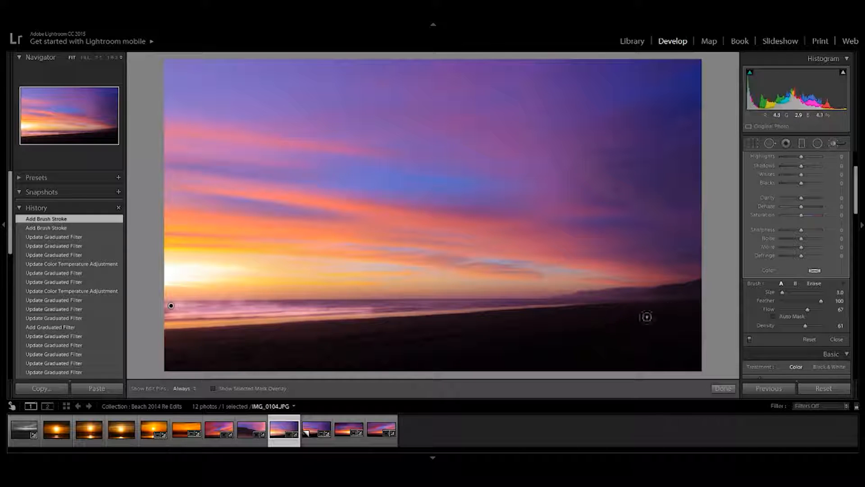
# Step: Set the brush adjustment's exposure to 1.06 and extend its strokes farther along the shoreline water
pyautogui.scroll(3, 806, 240)
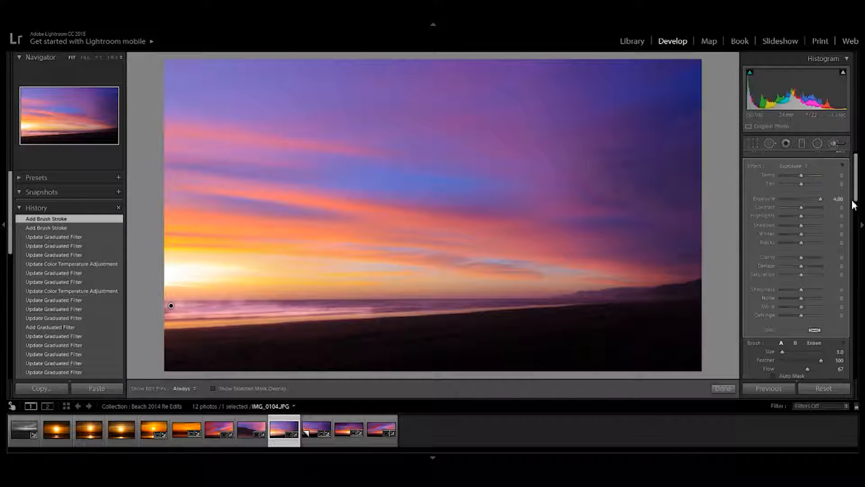
pyautogui.moveTo(813, 201); pyautogui.dragTo(805, 201)
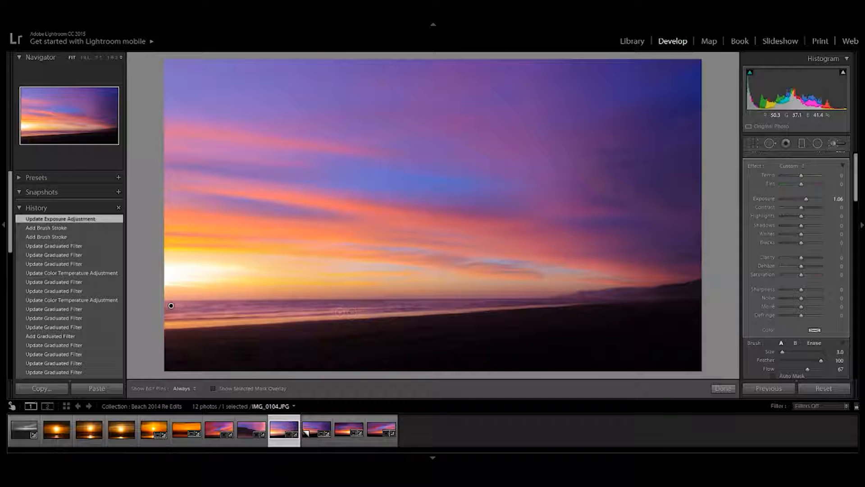
pyautogui.press('h')
pyautogui.moveTo(470, 304); pyautogui.dragTo(467, 305)
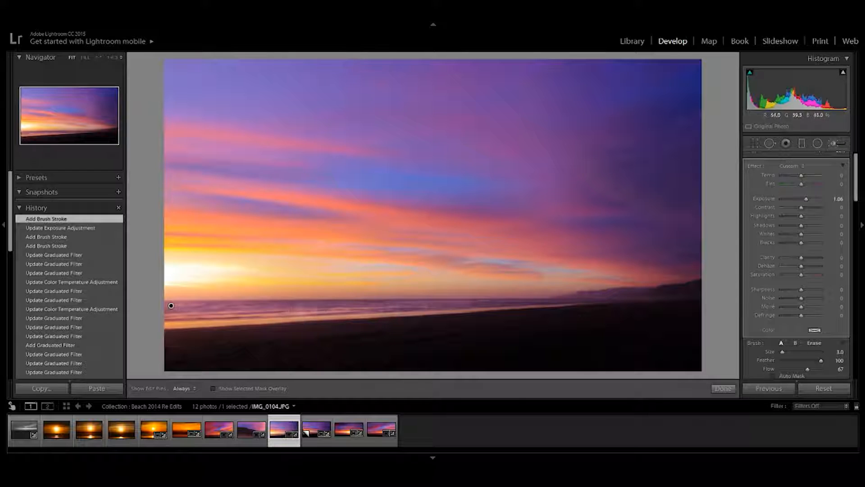
pyautogui.moveTo(339, 305); pyautogui.dragTo(345, 311)
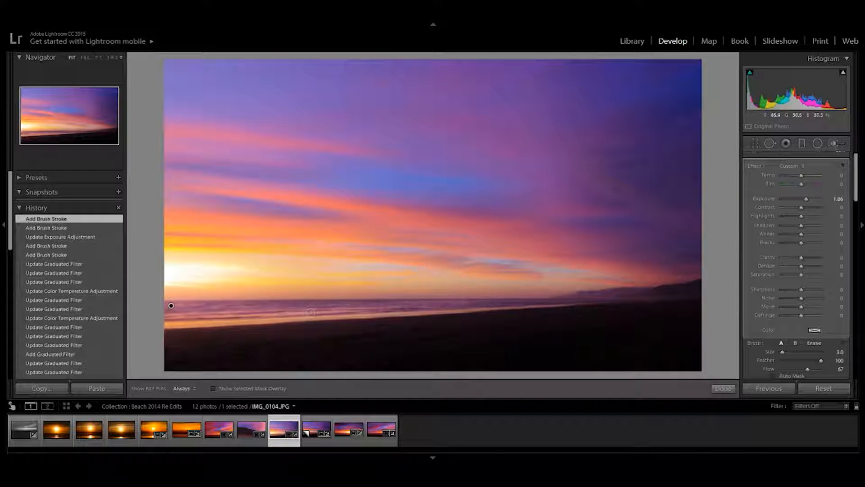
pyautogui.press('h')
pyautogui.moveTo(496, 306); pyautogui.dragTo(476, 312)
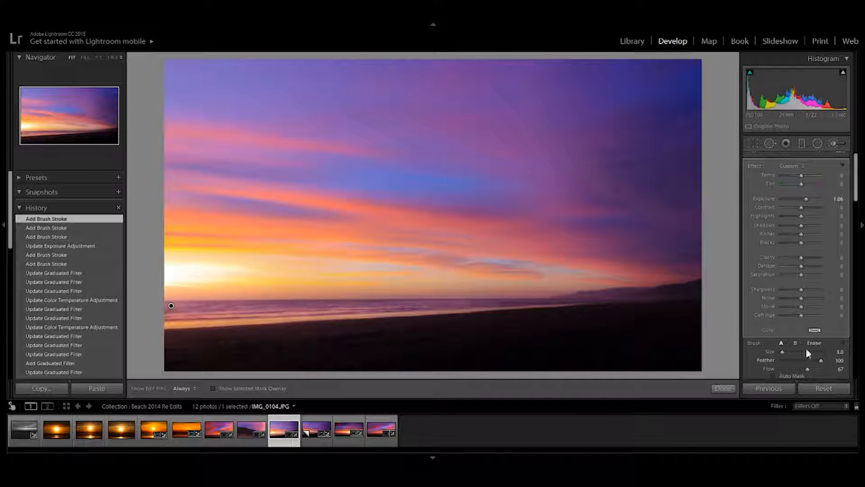
pyautogui.click(724, 389)
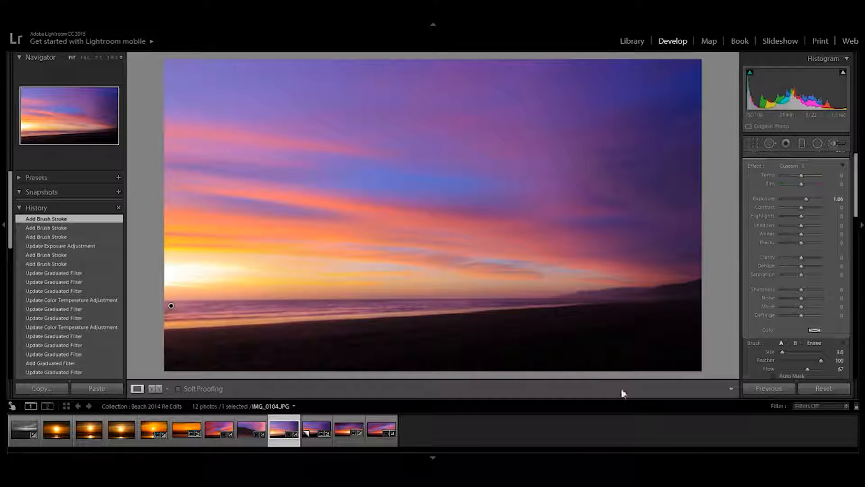
# Step: Compare the photo before and after the brush strokes using its edit history, ending on the latest stroke
pyautogui.click(72, 275)
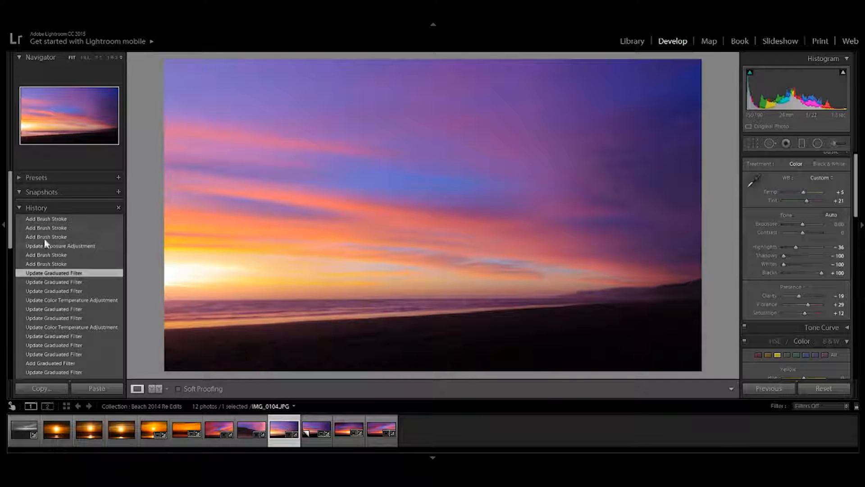
pyautogui.click(54, 220)
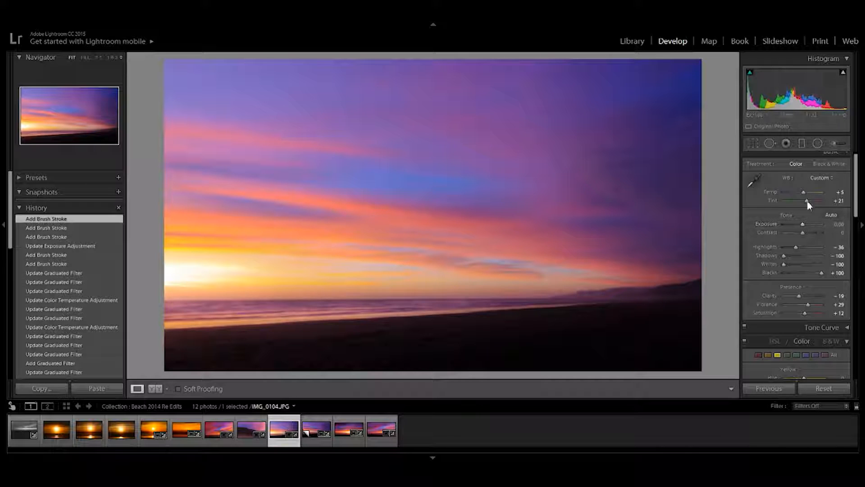
# Step: Reopen the brush adjustment on the shoreline water and set its exposure to 0.56
pyautogui.click(835, 143)
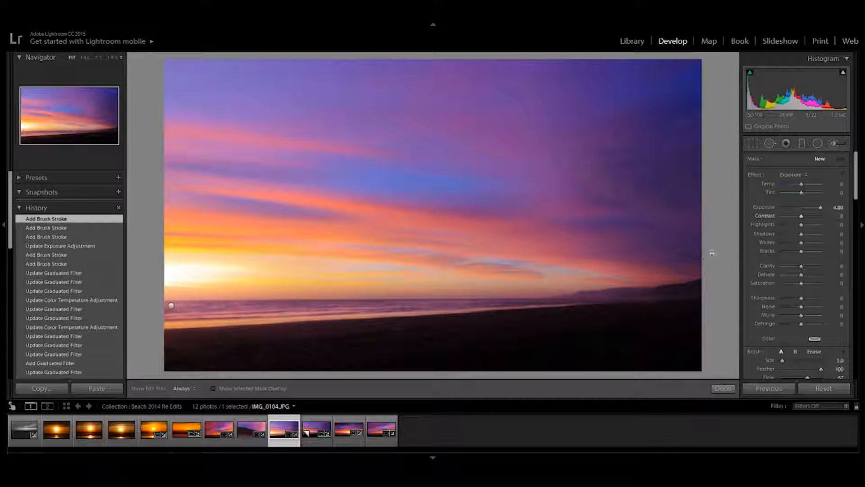
pyautogui.click(171, 305)
pyautogui.moveTo(841, 208); pyautogui.dragTo(837, 207)
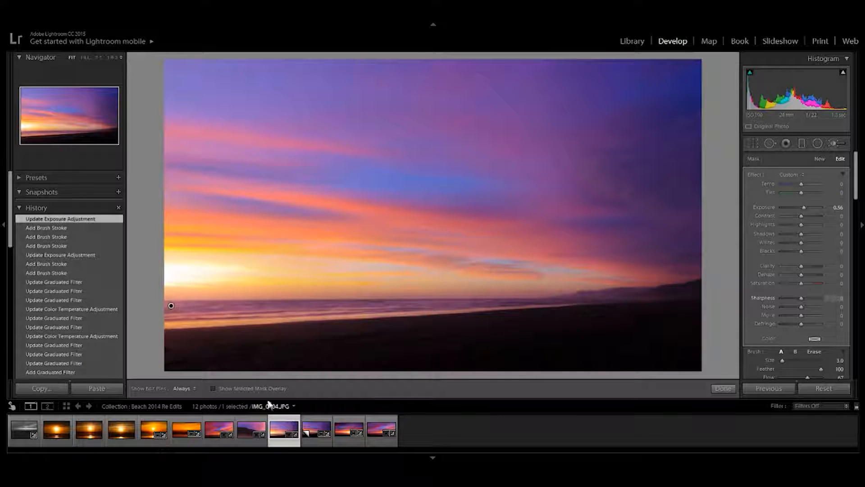
pyautogui.click(723, 390)
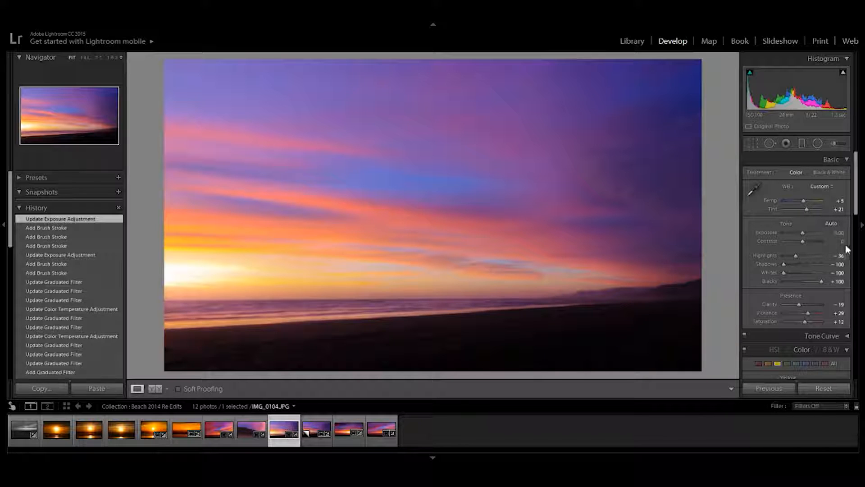
# Step: Add a post-crop vignette with Amount -10, Midpoint 81, Roundness -21 and Feather 81
pyautogui.moveTo(855, 226); pyautogui.dragTo(831, 372)
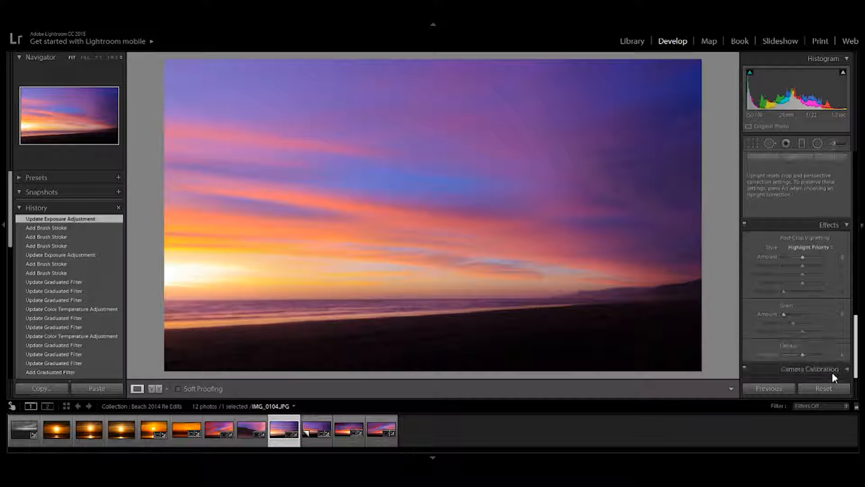
pyautogui.click(801, 258)
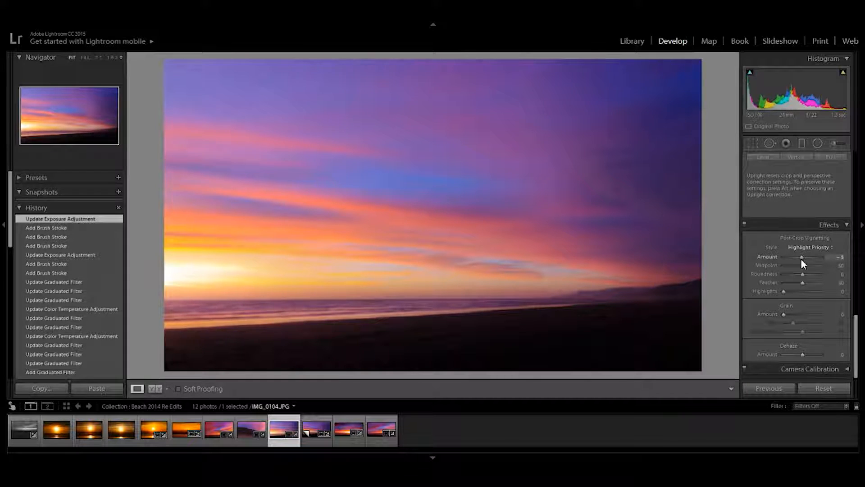
pyautogui.moveTo(801, 260); pyautogui.dragTo(801, 263)
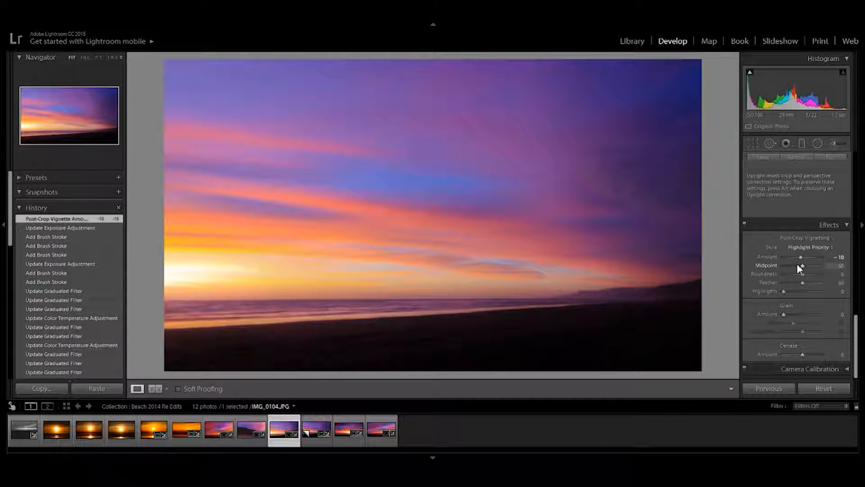
pyautogui.moveTo(789, 268); pyautogui.dragTo(814, 270)
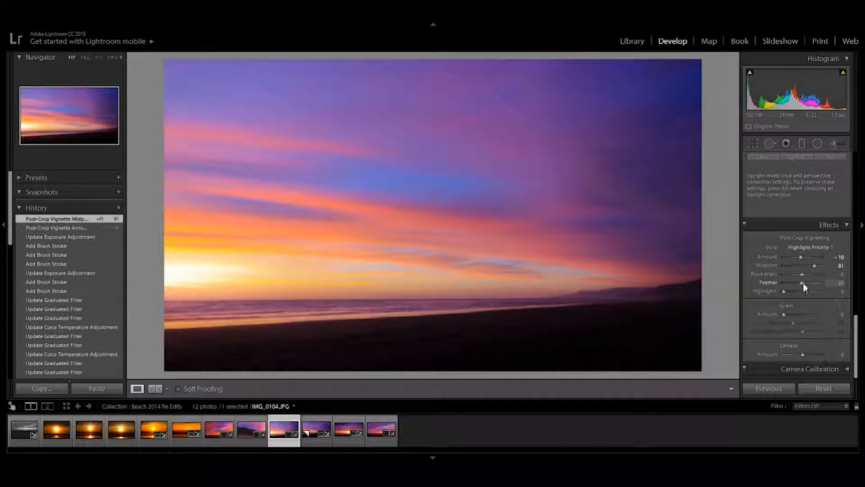
pyautogui.moveTo(814, 282); pyautogui.dragTo(814, 282)
pyautogui.moveTo(802, 274); pyautogui.dragTo(796, 275)
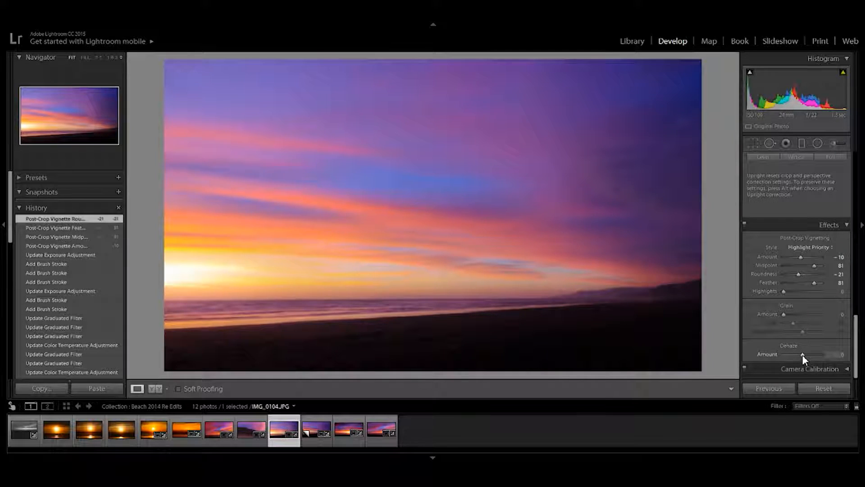
# Step: Set the photo's Dehaze amount to +14 and its Contrast to +11
pyautogui.moveTo(802, 356); pyautogui.dragTo(807, 353)
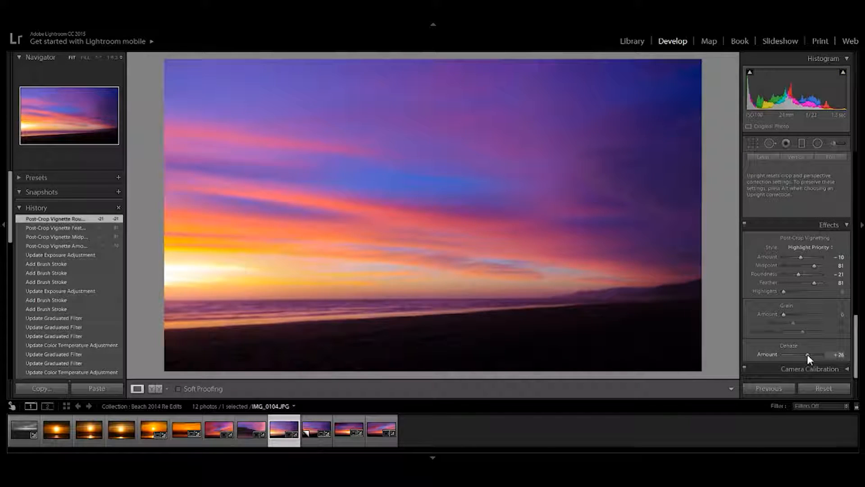
pyautogui.moveTo(807, 355); pyautogui.dragTo(805, 355)
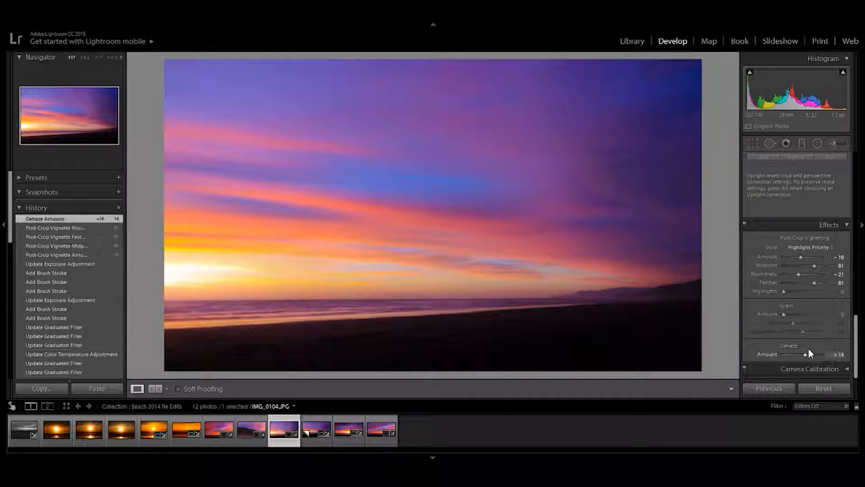
pyautogui.moveTo(856, 325); pyautogui.dragTo(858, 146)
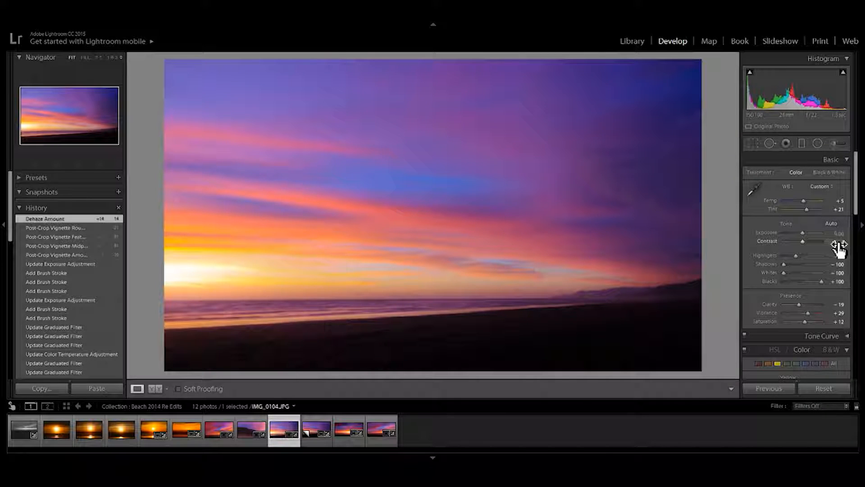
pyautogui.moveTo(838, 250)
pyautogui.mouseDown()
pyautogui.moveTo(856, 251)
pyautogui.moveTo(837, 241)
pyautogui.mouseUp()
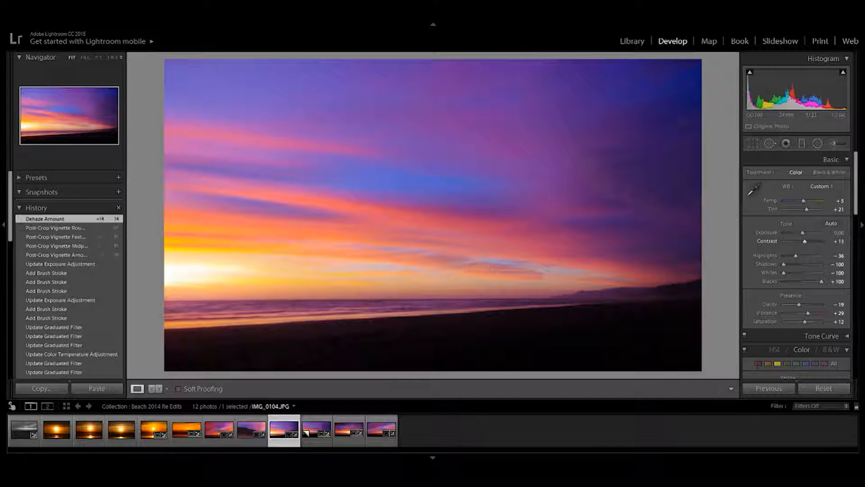
pyautogui.moveTo(837, 241); pyautogui.dragTo(838, 248)
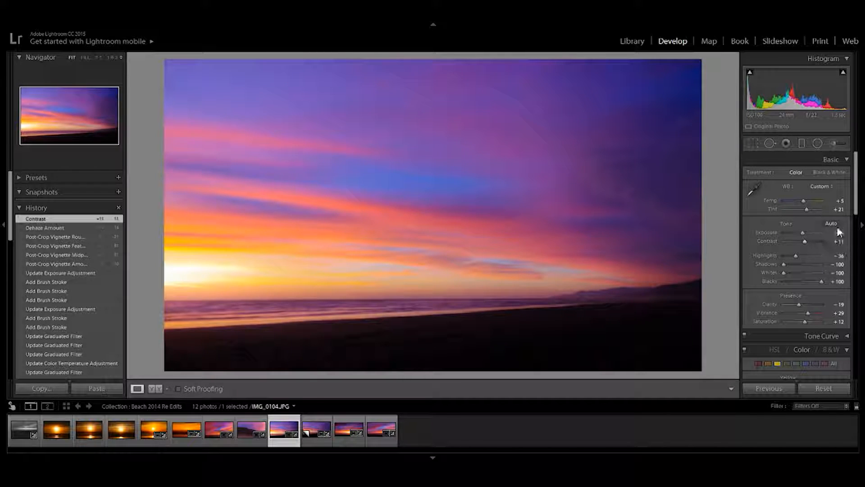
# Step: Try raising the photo's overall exposure to +0.30 and +2.50, and reset it to 0.00
pyautogui.moveTo(839, 238)
pyautogui.mouseDown()
pyautogui.moveTo(854, 238)
pyautogui.moveTo(840, 237)
pyautogui.mouseUp()
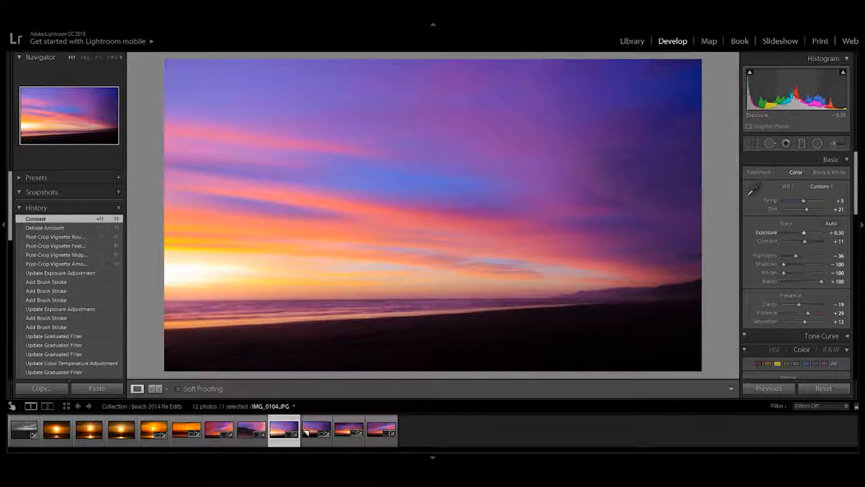
pyautogui.click(836, 232)
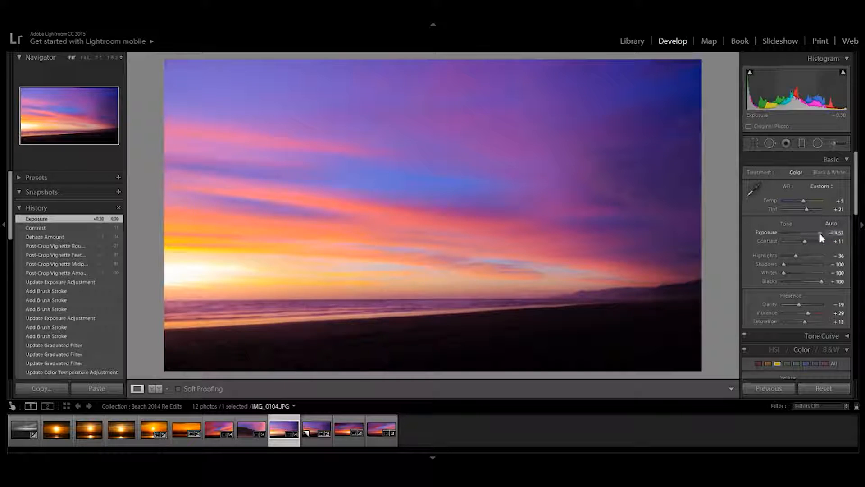
pyautogui.click(819, 233)
pyautogui.click(812, 233)
pyautogui.doubleClick(812, 233)
pyautogui.click(812, 233)
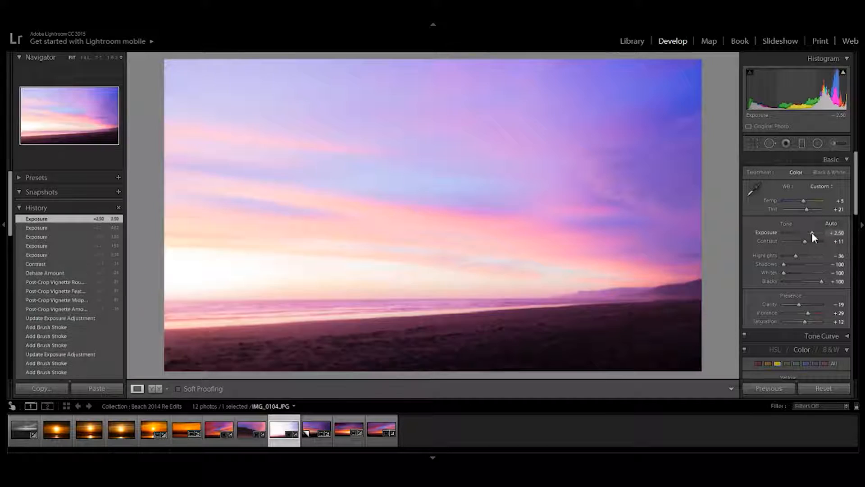
pyautogui.doubleClick(812, 233)
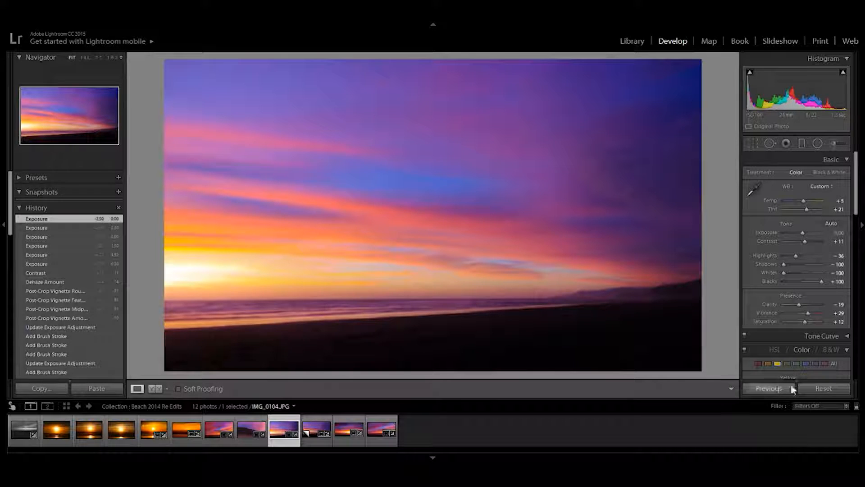
# Step: Compare the original and edited photo side by side, and return to the single-photo view
pyautogui.click(155, 388)
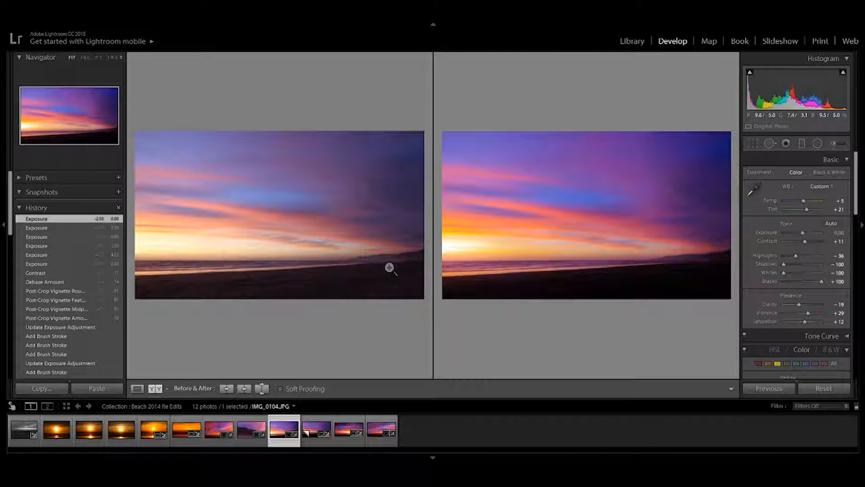
pyautogui.click(137, 389)
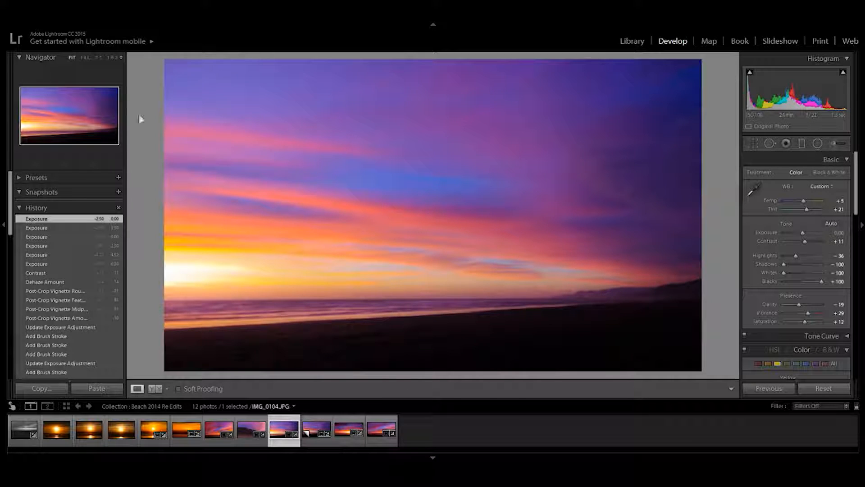